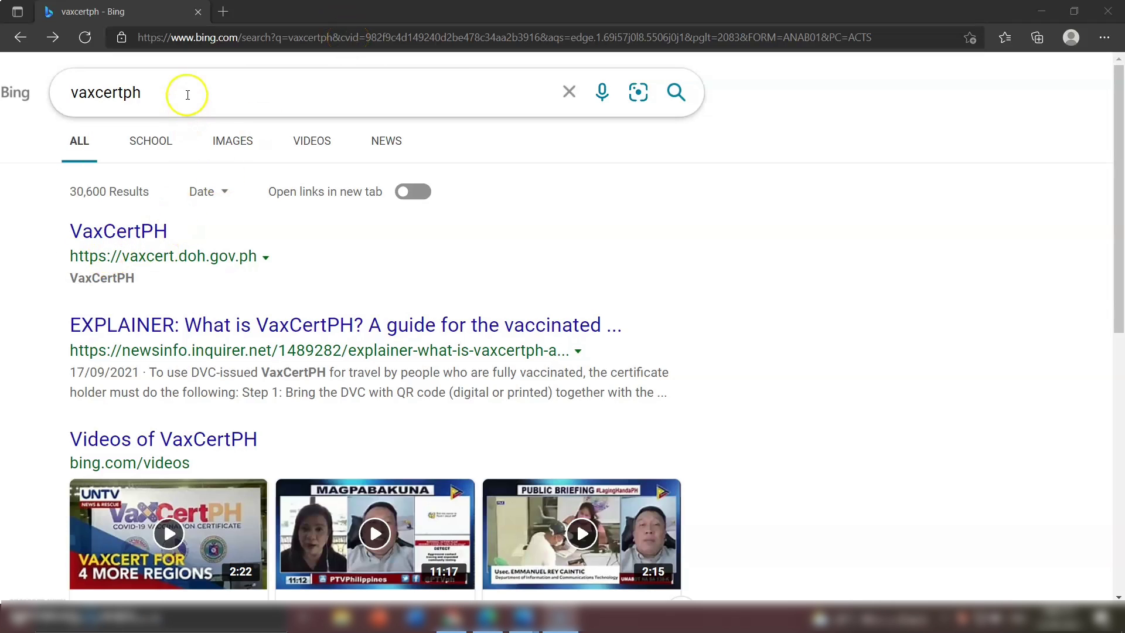
{"action": "left_click", "coordinate": [199, 45]}
{"action": "type", "text": "https://vaxcert.doh.gov.ph"}
{"action": "key", "text": "Return"}
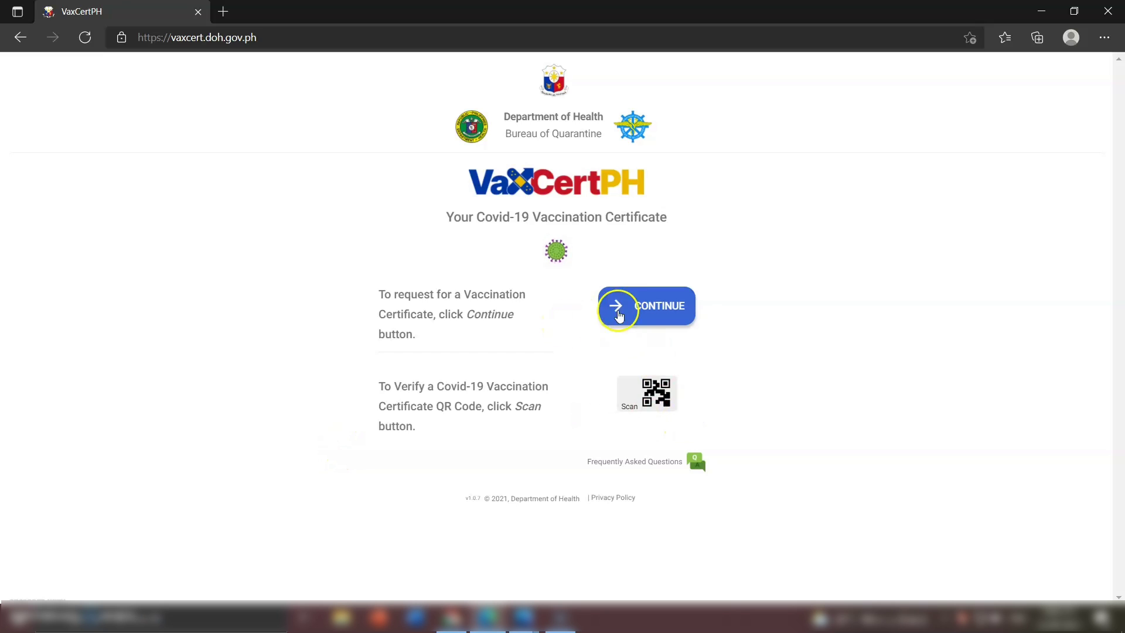
{"action": "left_click", "coordinate": [652, 311]}
{"action": "scroll", "coordinate": [652, 310], "scroll_direction": "up", "scroll_amount": 4}
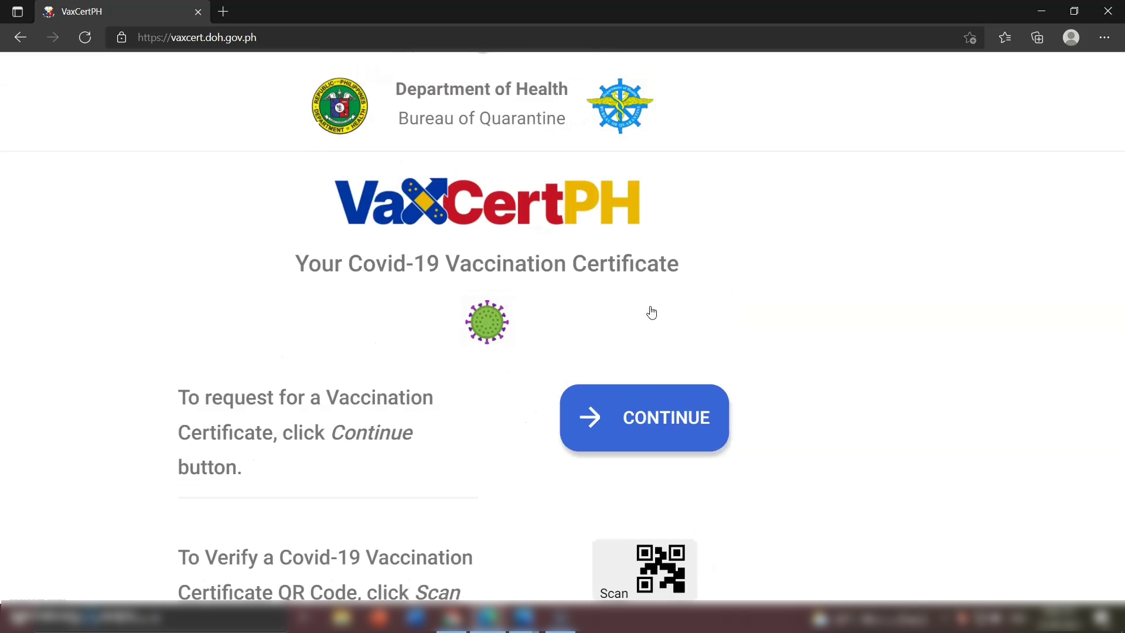
{"action": "left_click", "coordinate": [658, 407]}
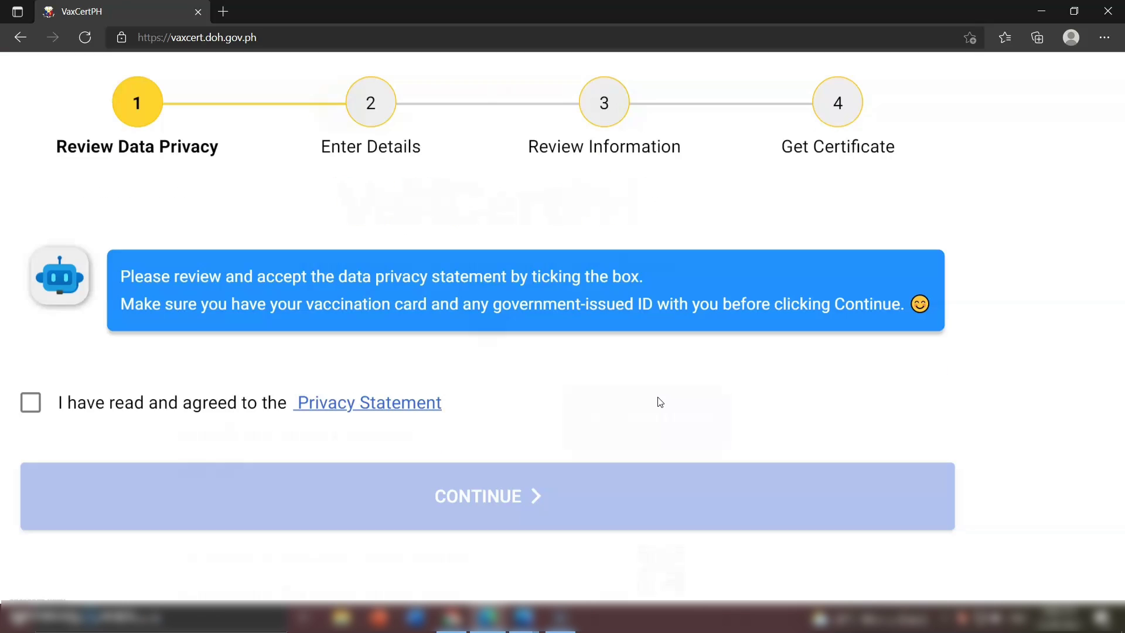
- Agree to the Privacy Statement and continue to the Enter Details stage
{"action": "scroll", "coordinate": [588, 378], "scroll_direction": "down", "scroll_amount": 3}
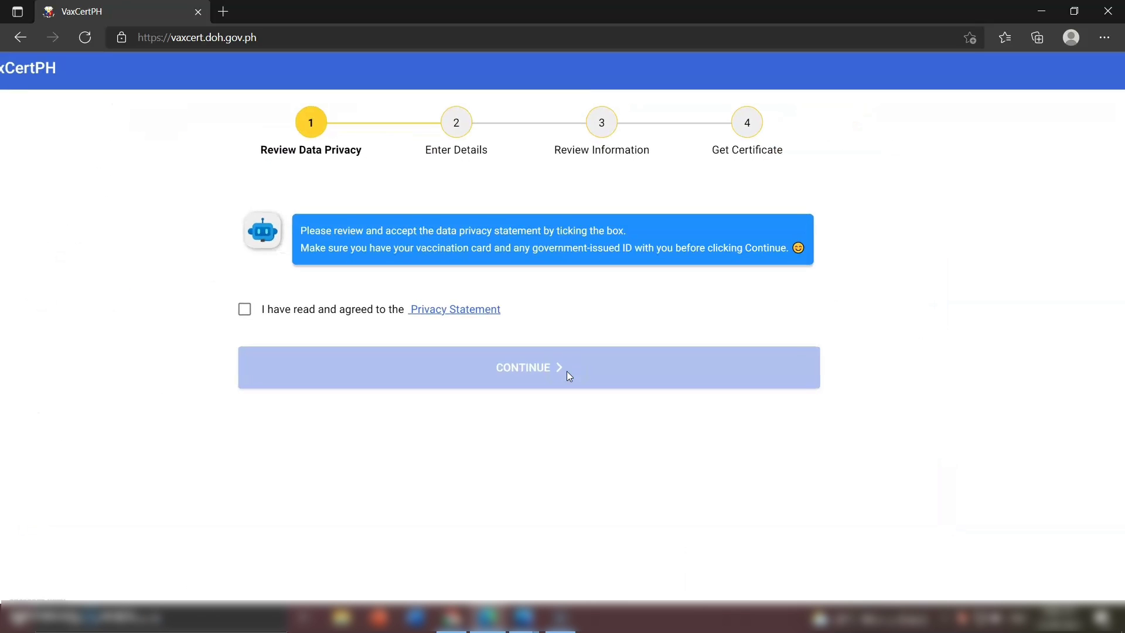
{"action": "scroll", "coordinate": [568, 371], "scroll_direction": "down", "scroll_amount": 1}
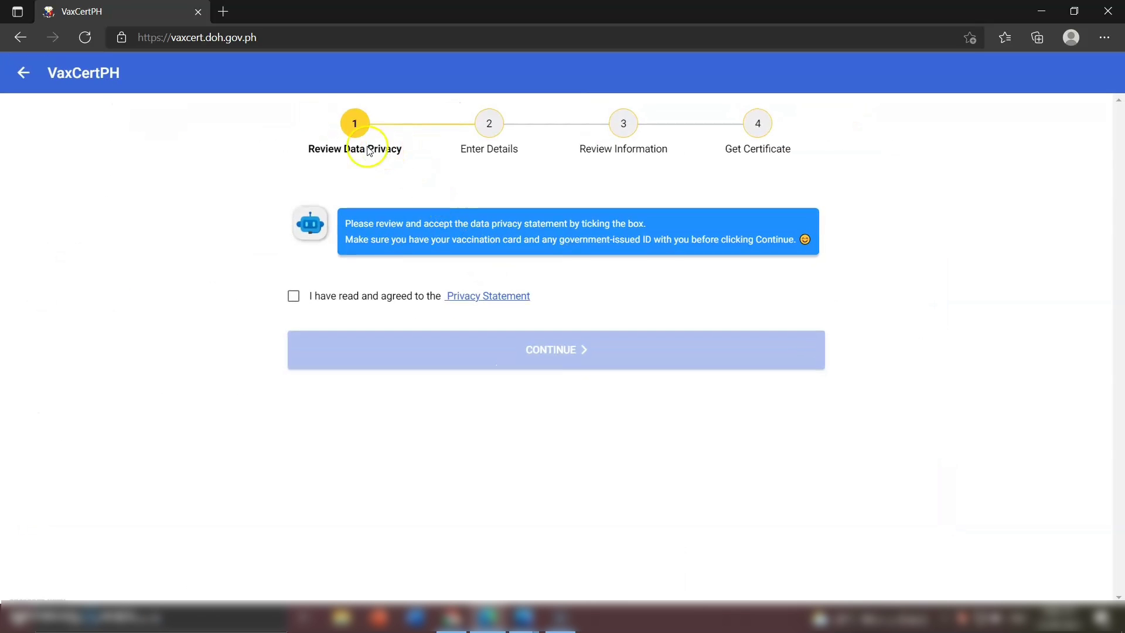
{"action": "left_click", "coordinate": [296, 297]}
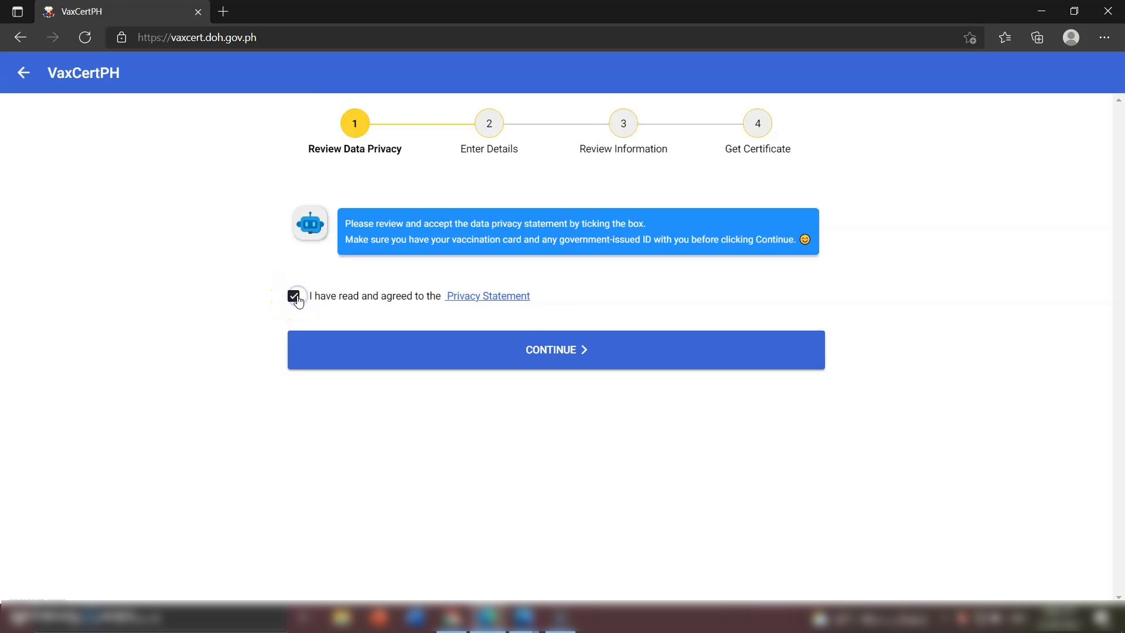
{"action": "left_click", "coordinate": [566, 346]}
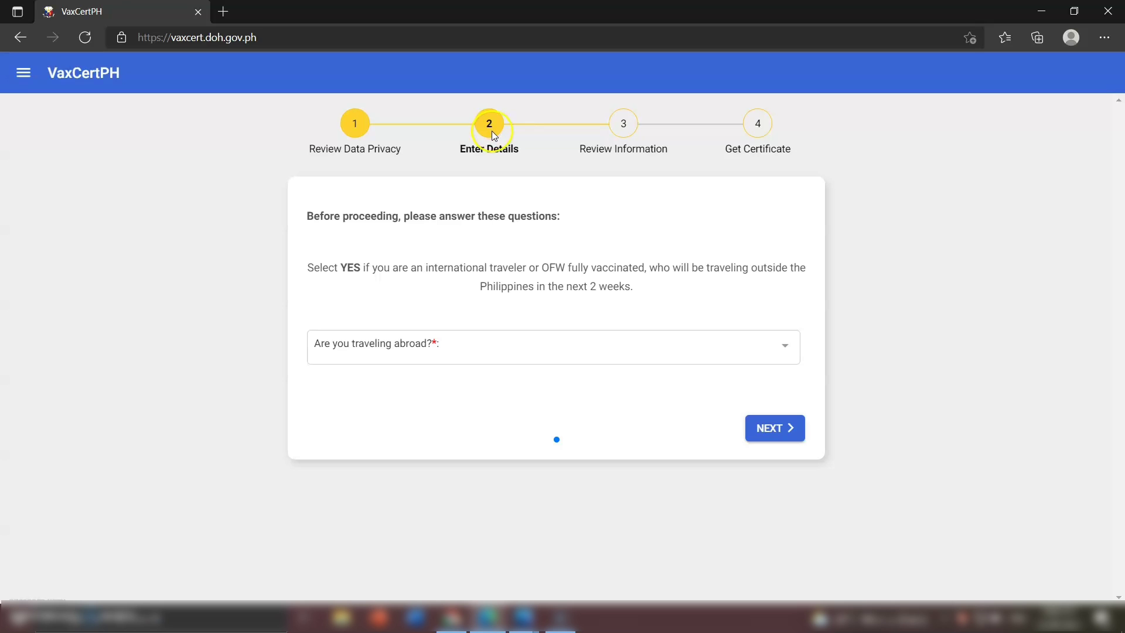
- Answer Yes to the question about traveling abroad
{"action": "scroll", "coordinate": [571, 308], "scroll_direction": "up", "scroll_amount": 2}
{"action": "scroll", "coordinate": [572, 308], "scroll_direction": "up", "scroll_amount": 1}
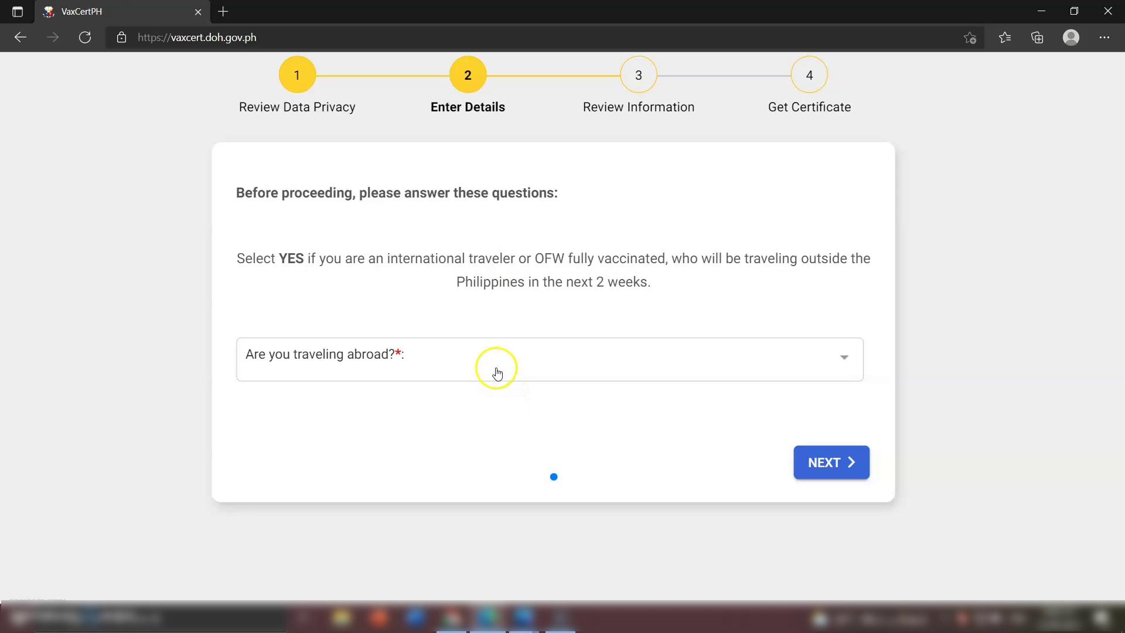
{"action": "left_click", "coordinate": [497, 372]}
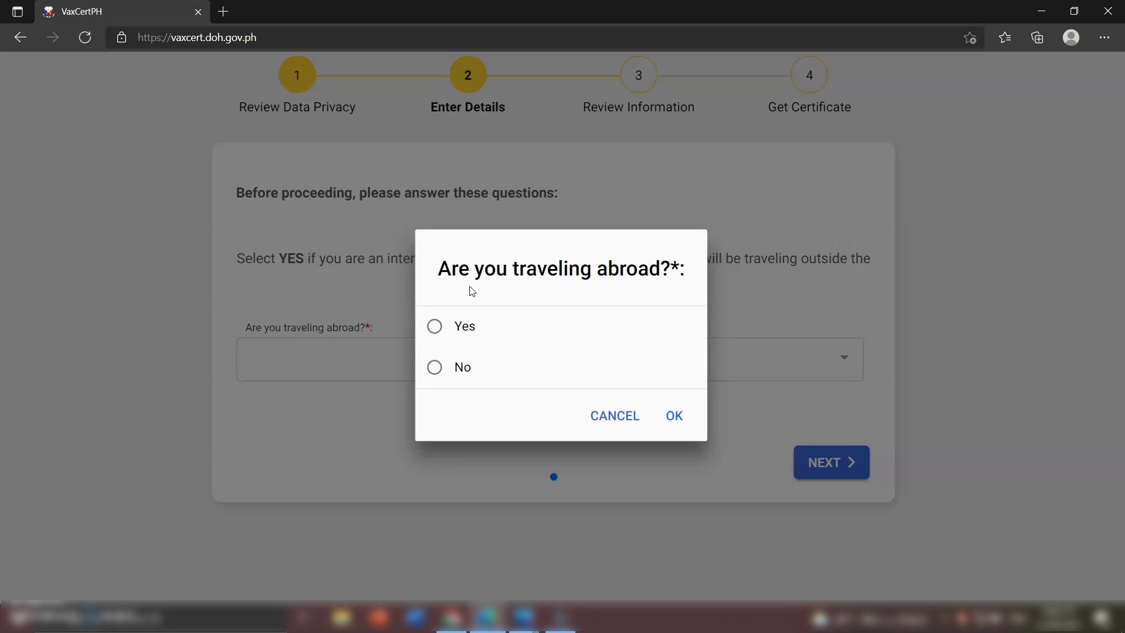
{"action": "left_click", "coordinate": [435, 326]}
{"action": "left_click", "coordinate": [682, 406]}
{"action": "left_click", "coordinate": [680, 409]}
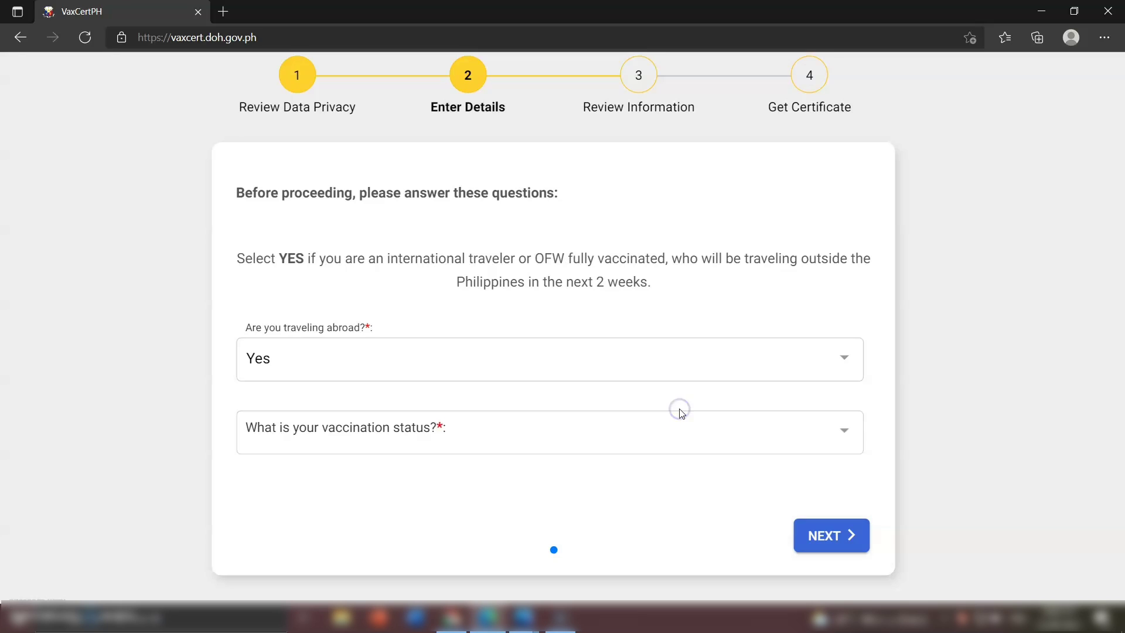
- Set the vaccination status to Fully Vaccinated
{"action": "left_click", "coordinate": [462, 435]}
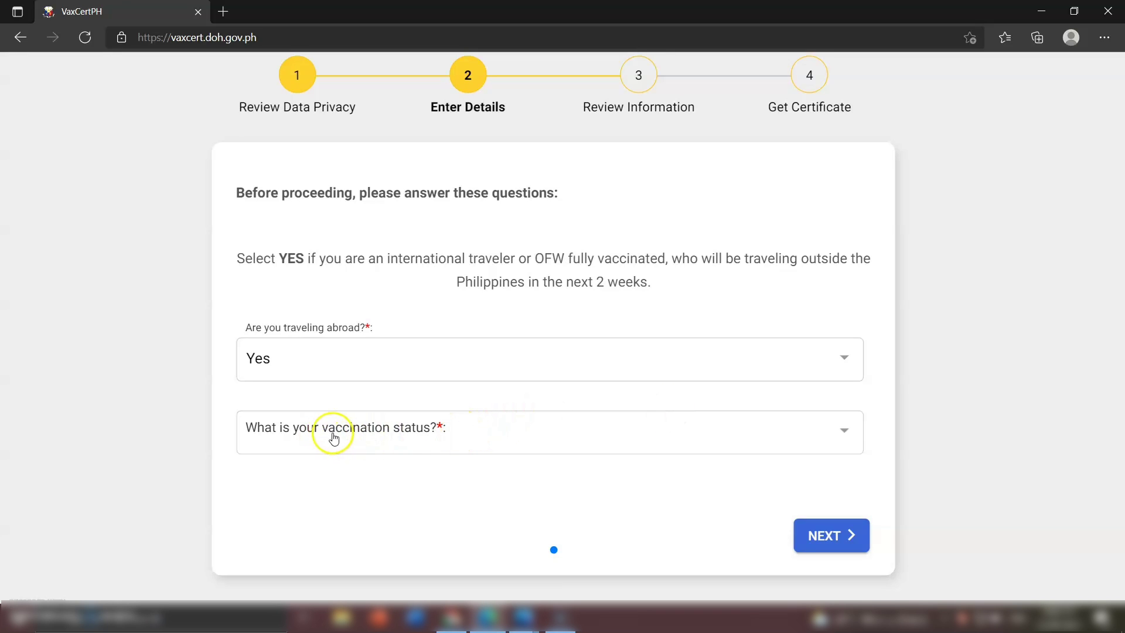
{"action": "left_click", "coordinate": [408, 437]}
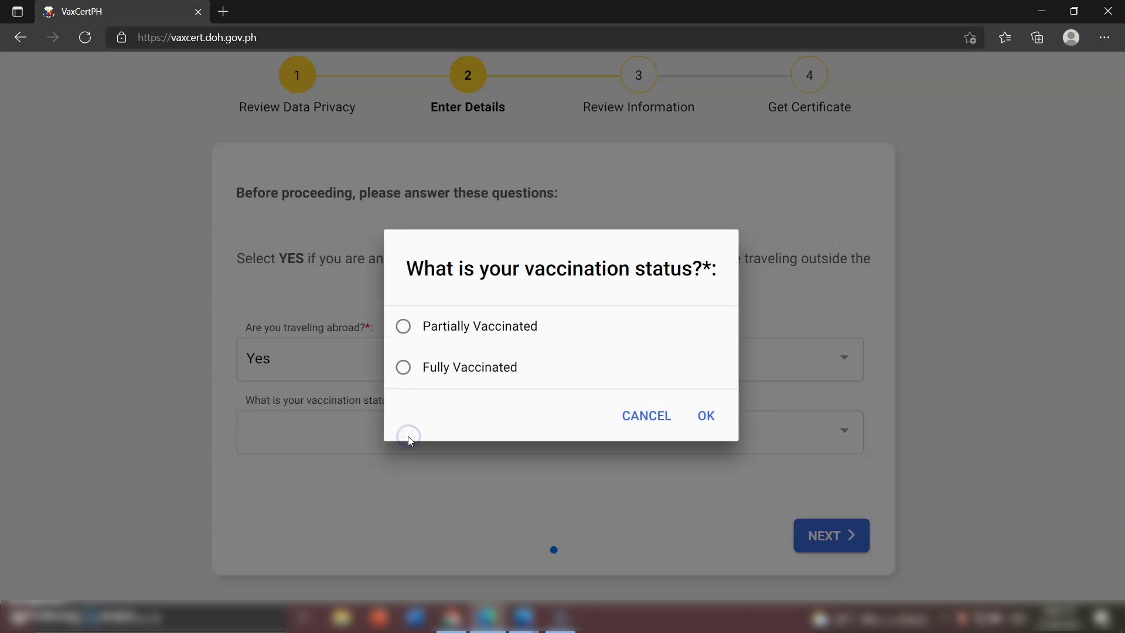
{"action": "left_click", "coordinate": [404, 368]}
{"action": "left_click", "coordinate": [708, 422]}
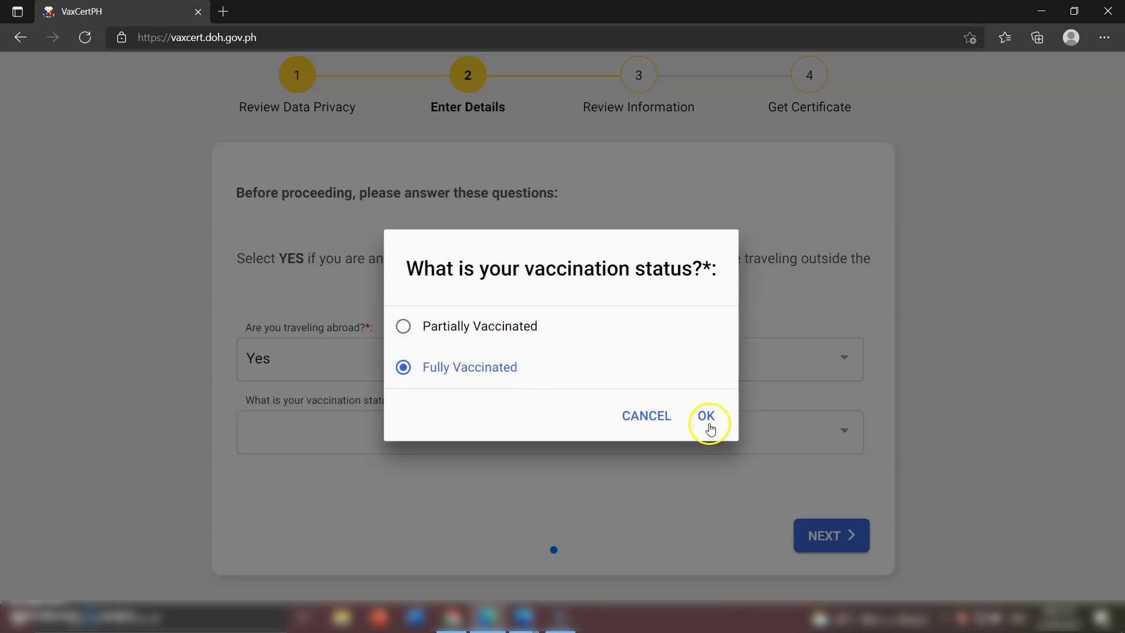
- State that the final dose was received more than 48 hours ago and proceed to the personal information form
{"action": "scroll", "coordinate": [711, 427], "scroll_direction": "down", "scroll_amount": 2}
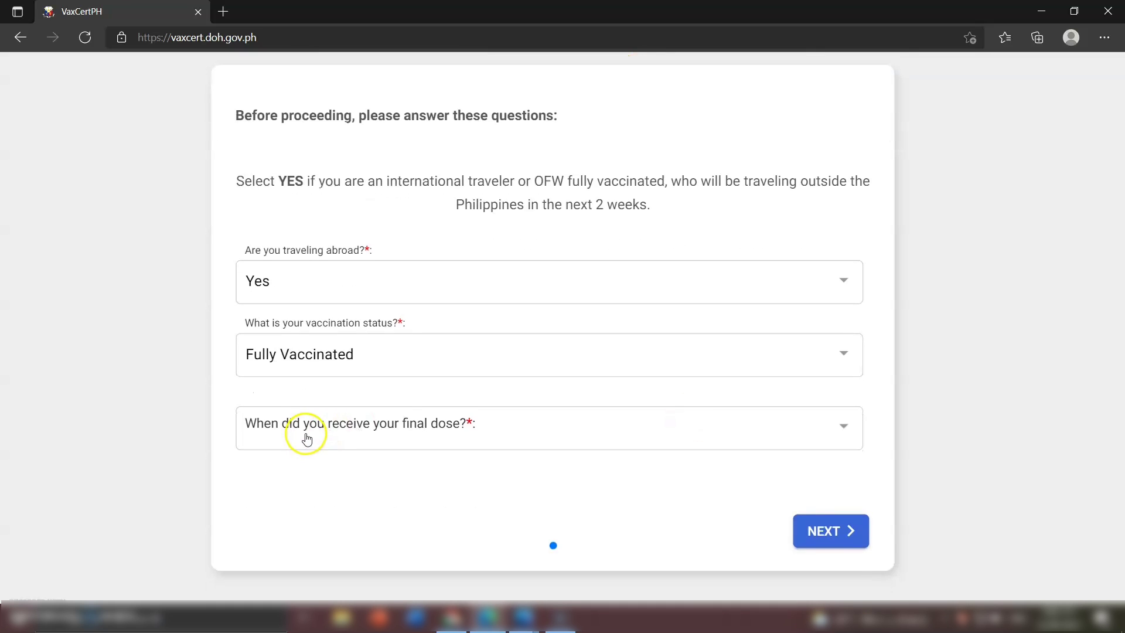
{"action": "left_click", "coordinate": [520, 434]}
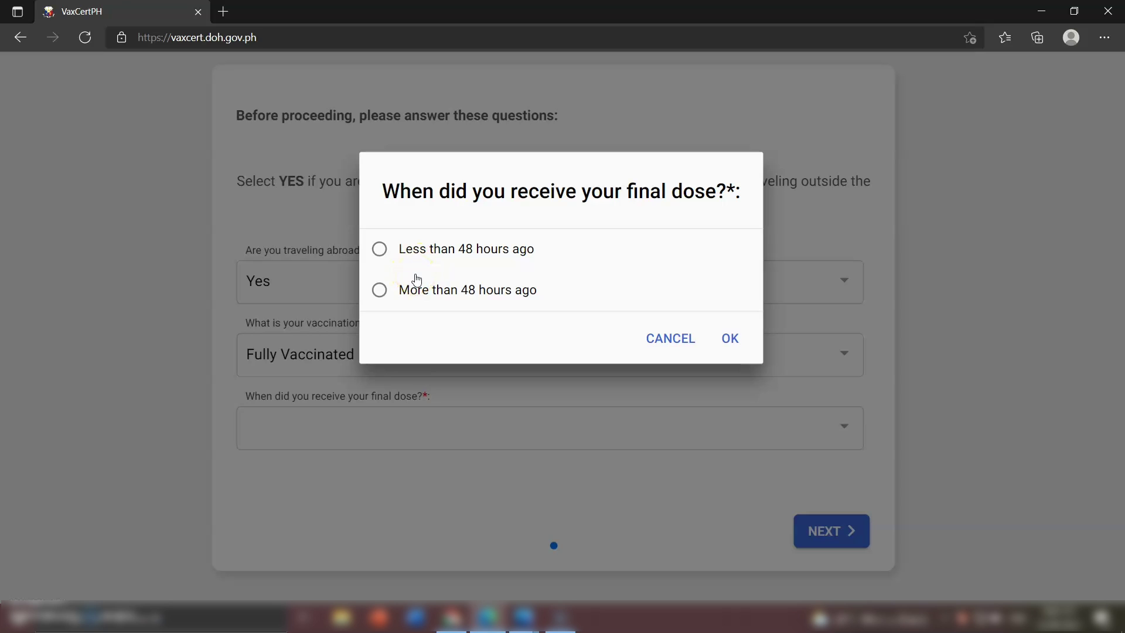
{"action": "left_click", "coordinate": [381, 290]}
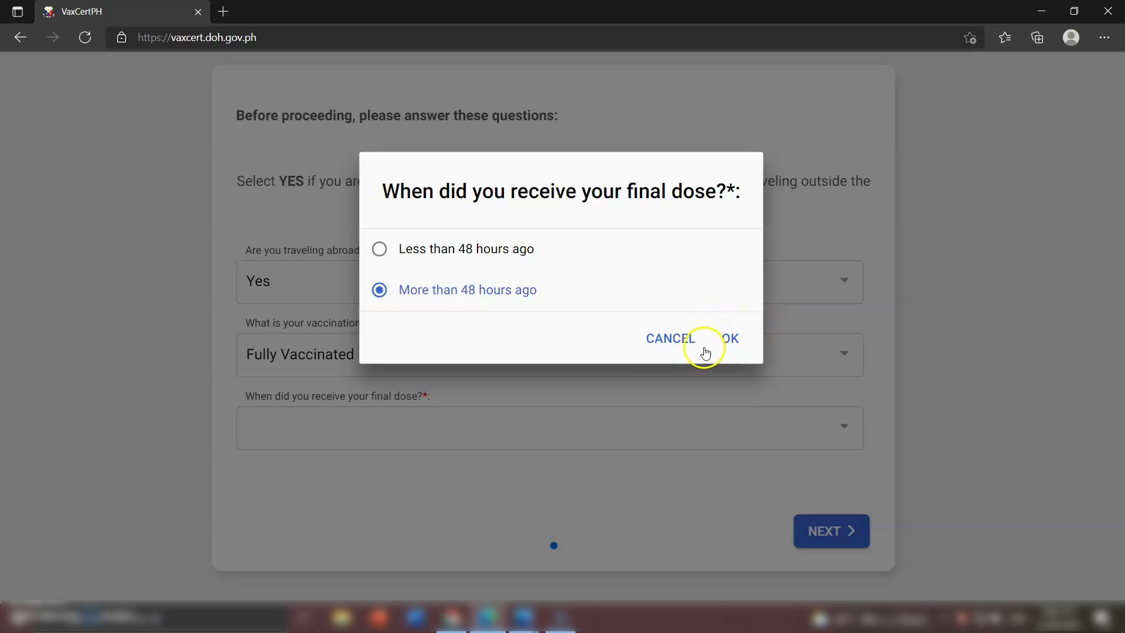
{"action": "left_click", "coordinate": [727, 345]}
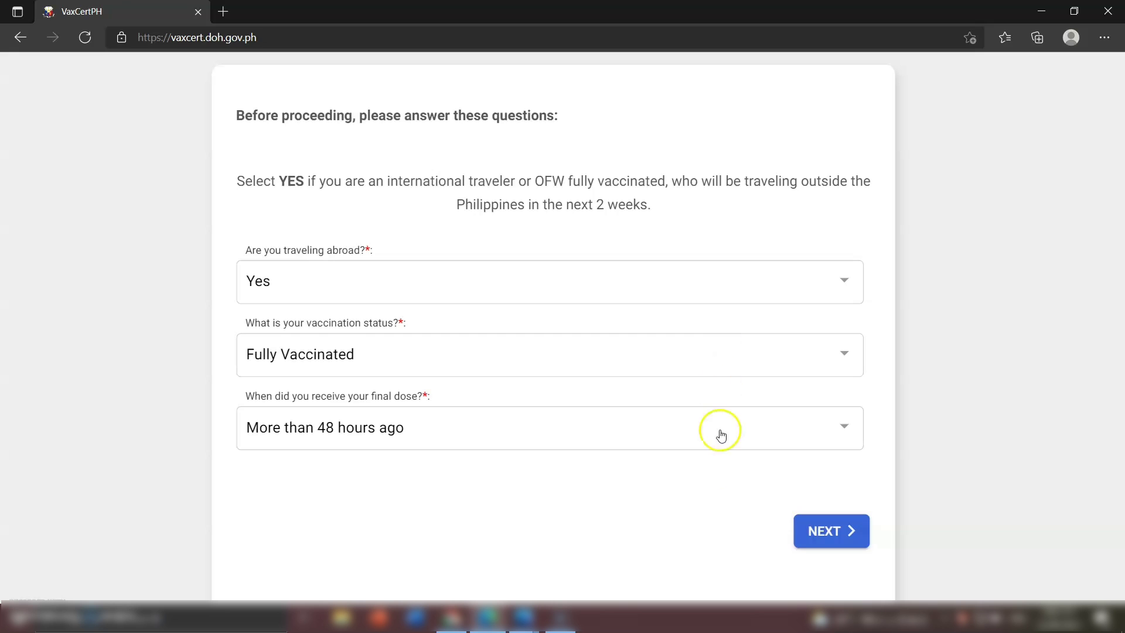
{"action": "scroll", "coordinate": [723, 469], "scroll_direction": "down", "scroll_amount": 1}
{"action": "left_click", "coordinate": [846, 476]}
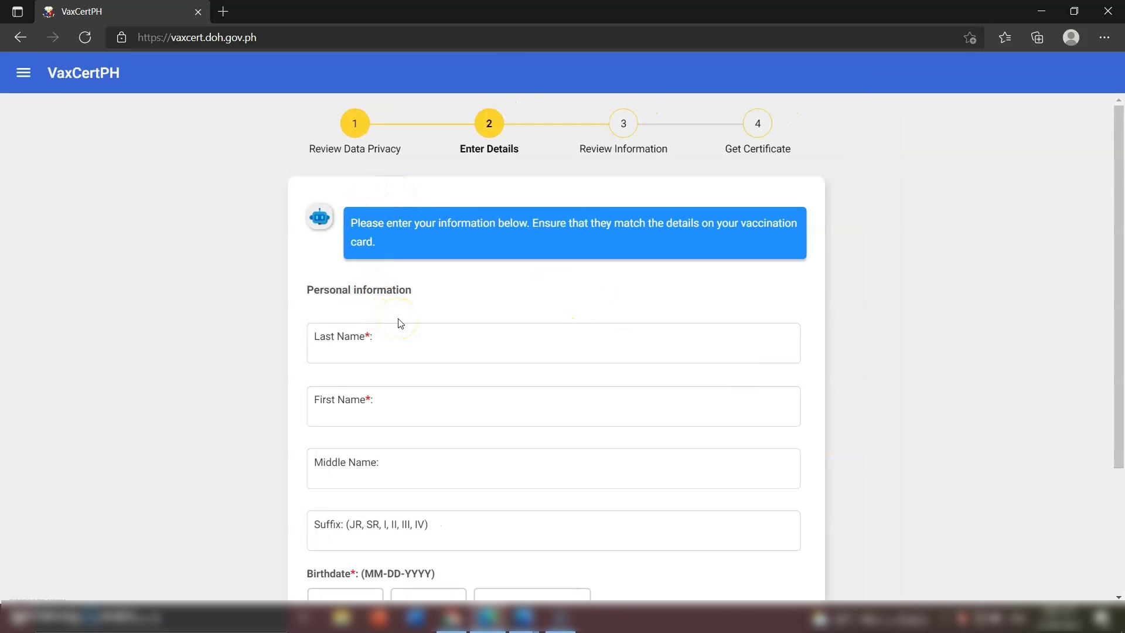
- Examine the fields of the personal information form and of the vaccination details form for both doses
{"action": "scroll", "coordinate": [401, 323], "scroll_direction": "down", "scroll_amount": 1}
{"action": "left_click", "coordinate": [369, 285]}
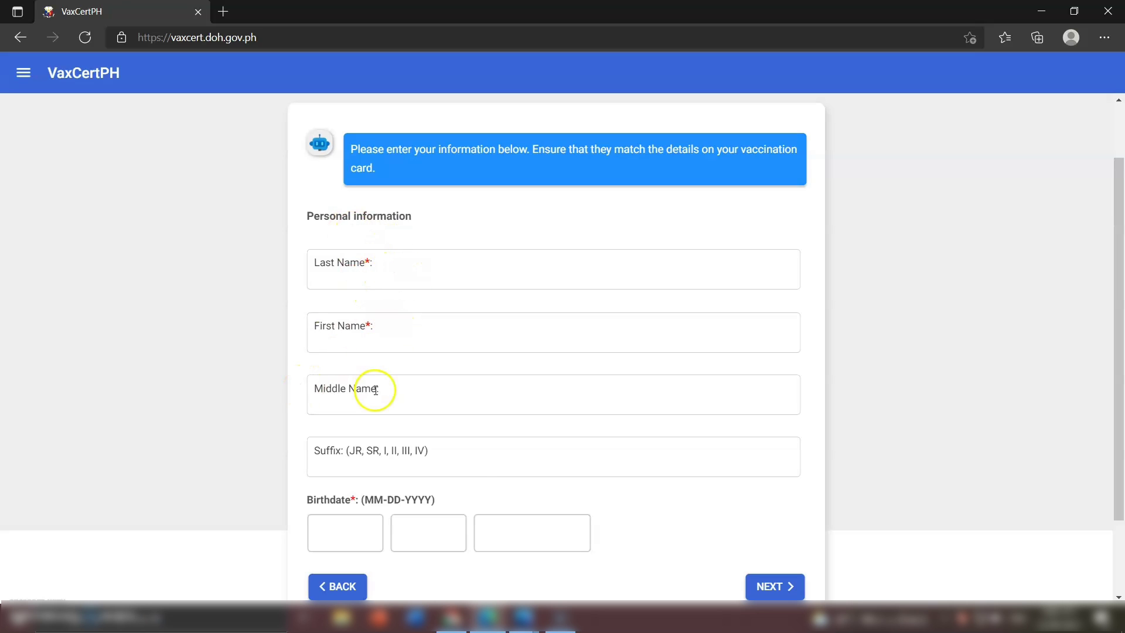
{"action": "scroll", "coordinate": [472, 491], "scroll_direction": "down", "scroll_amount": 2}
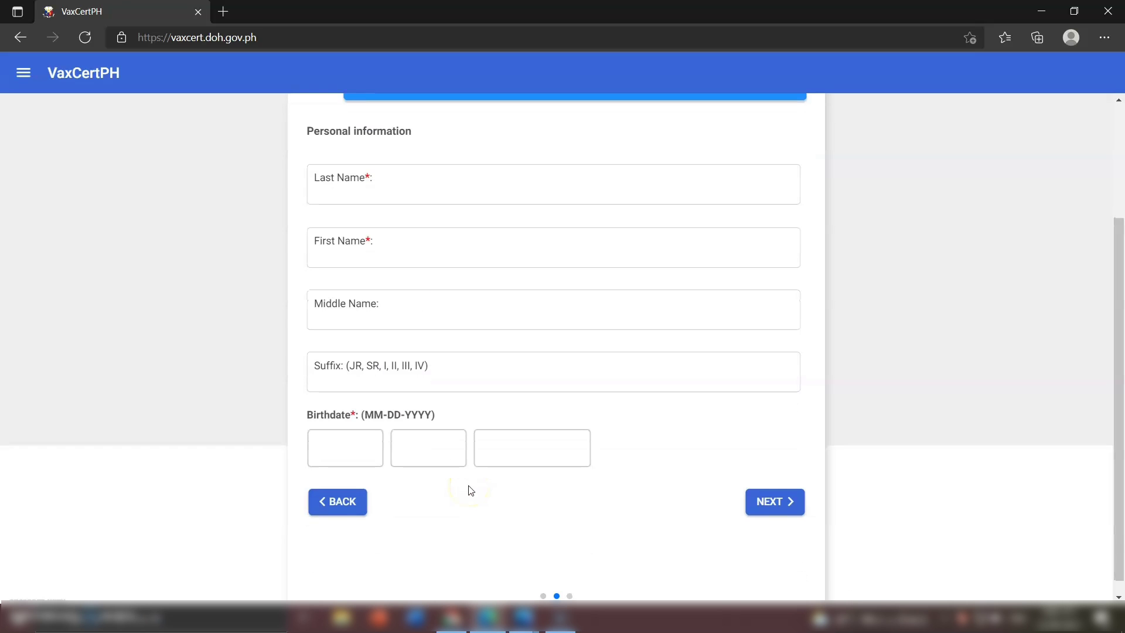
{"action": "scroll", "coordinate": [472, 490], "scroll_direction": "up", "scroll_amount": 2}
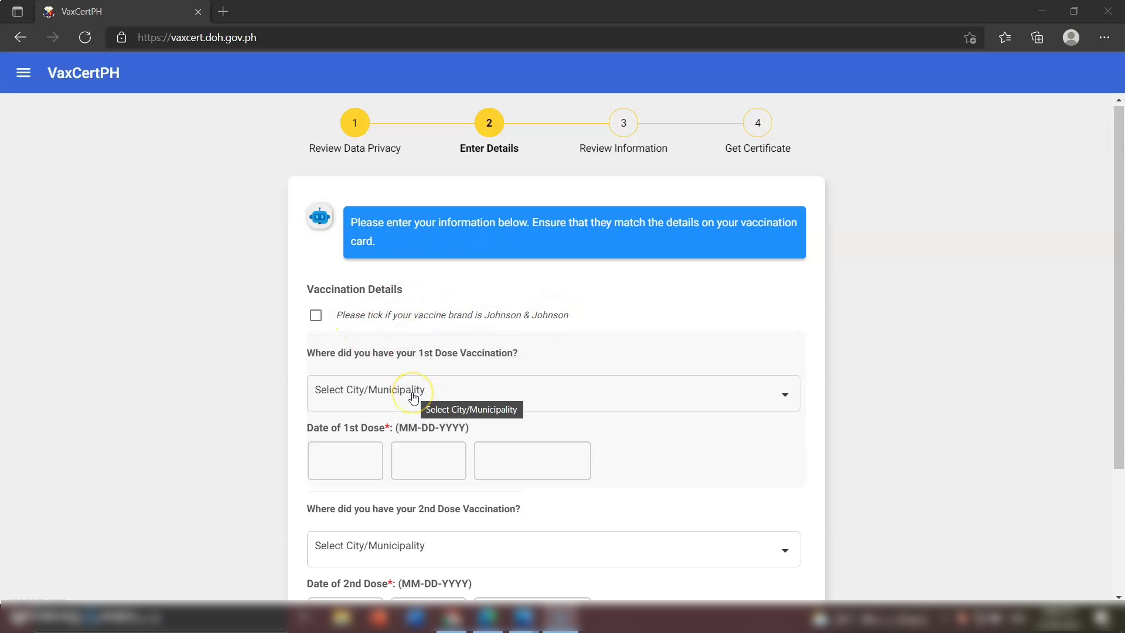
{"action": "scroll", "coordinate": [414, 397], "scroll_direction": "down", "scroll_amount": 1}
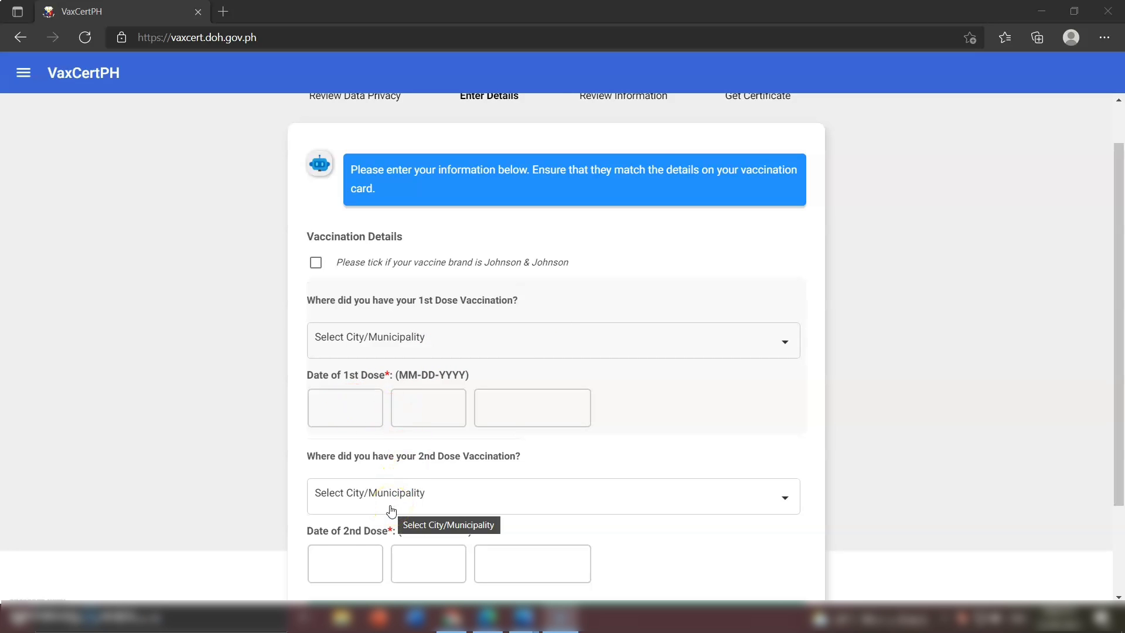
{"action": "scroll", "coordinate": [347, 557], "scroll_direction": "down", "scroll_amount": 1}
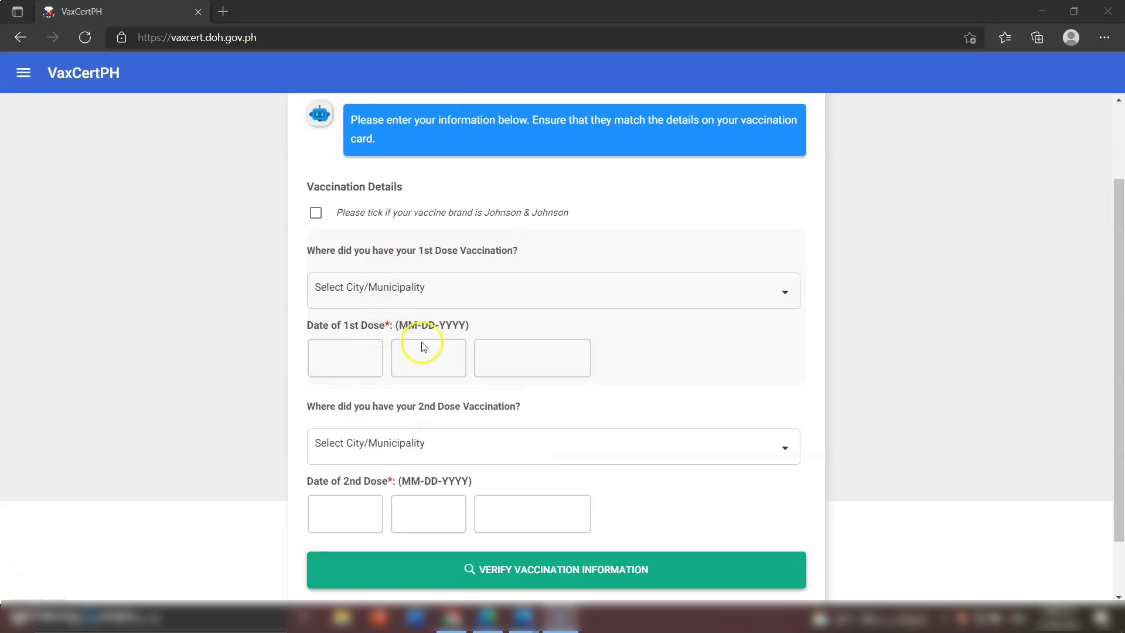
{"action": "scroll", "coordinate": [433, 339], "scroll_direction": "up", "scroll_amount": 2}
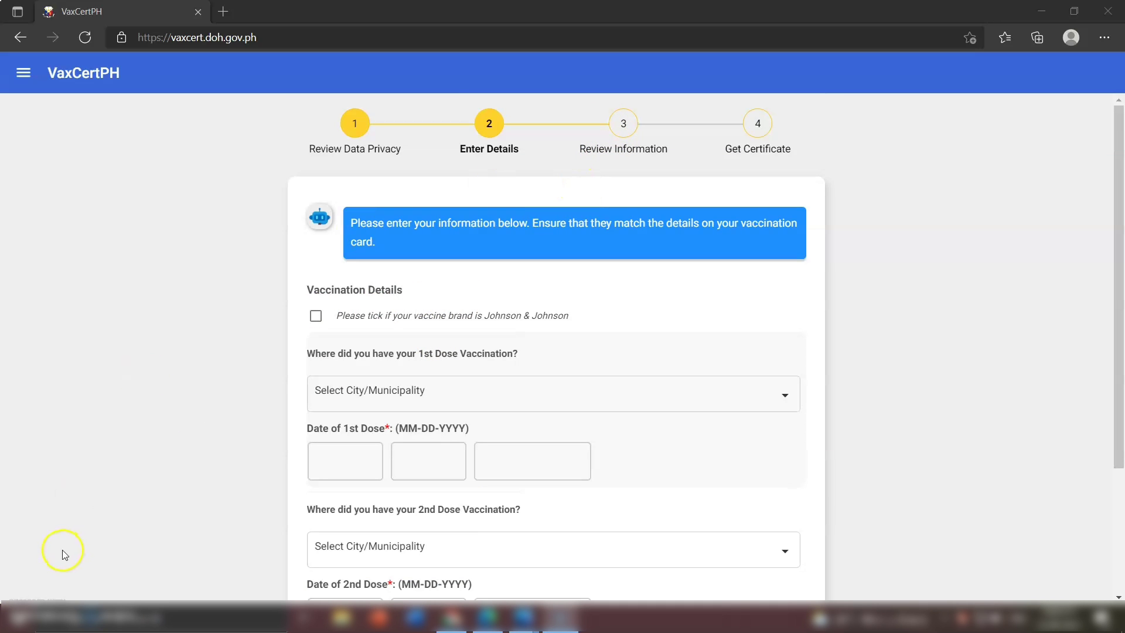
- Filter the city list by "city" and choose City of Naga, Cebu as the place of the 1st dose
{"action": "left_click", "coordinate": [464, 393]}
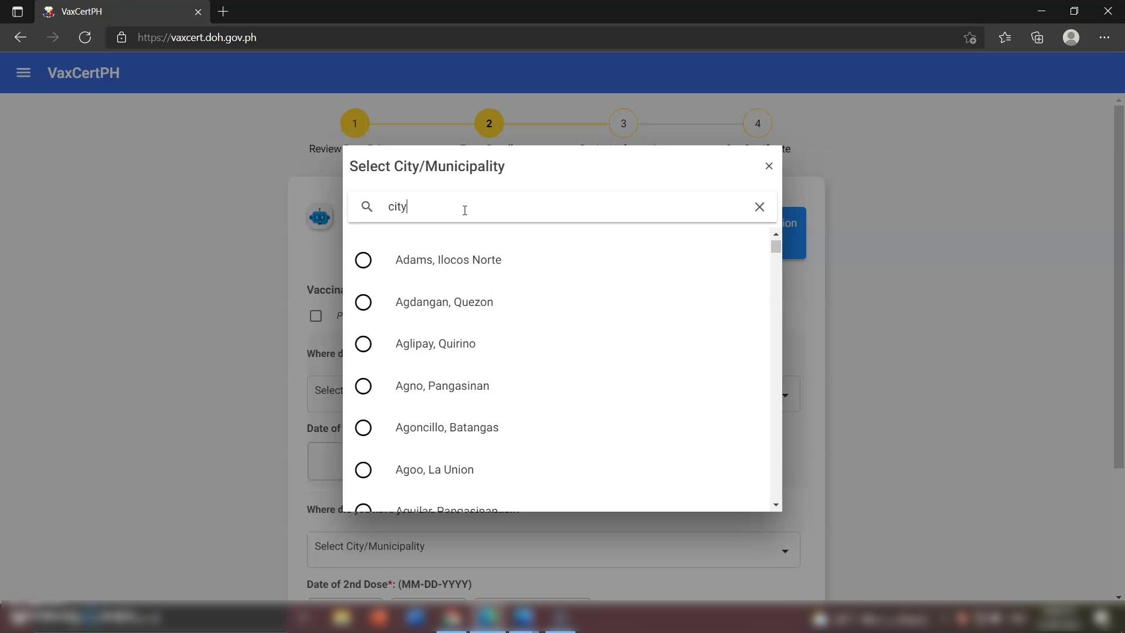
{"action": "scroll", "coordinate": [449, 383], "scroll_direction": "down", "scroll_amount": 1}
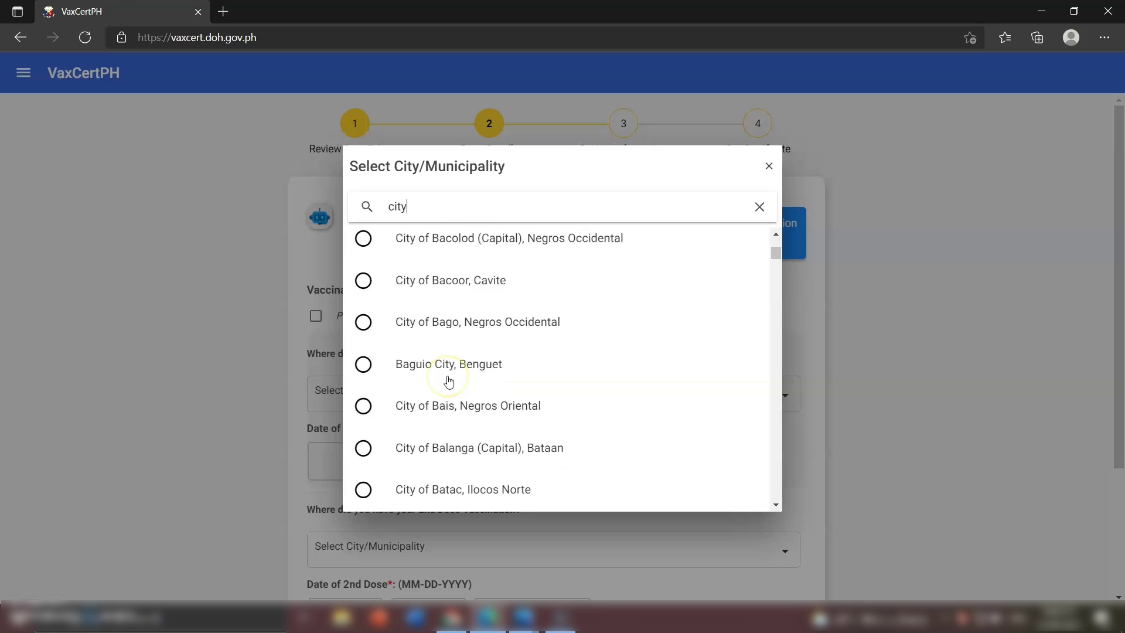
{"action": "scroll", "coordinate": [449, 382], "scroll_direction": "down", "scroll_amount": 10}
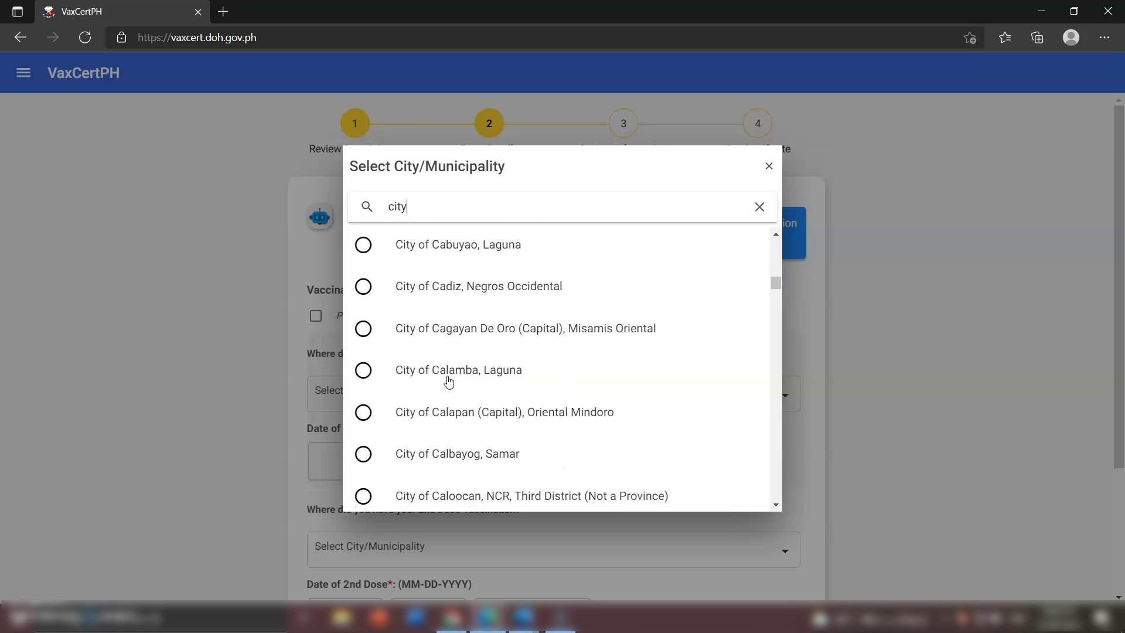
{"action": "scroll", "coordinate": [449, 382], "scroll_direction": "down", "scroll_amount": 4}
{"action": "left_click", "coordinate": [445, 415]}
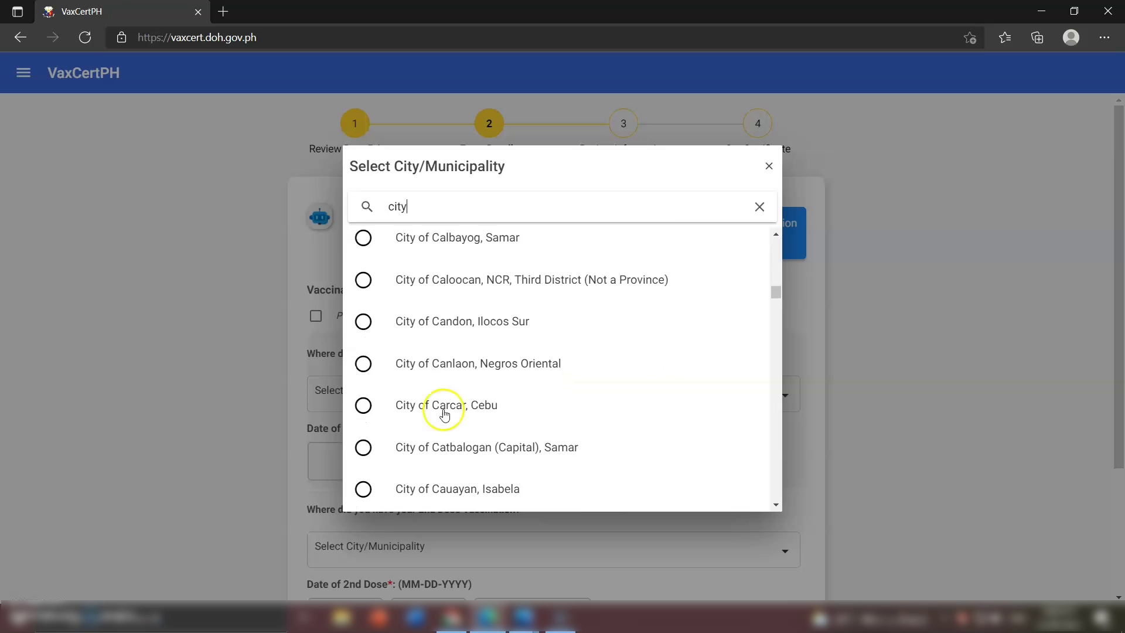
{"action": "scroll", "coordinate": [446, 422], "scroll_direction": "down", "scroll_amount": 20}
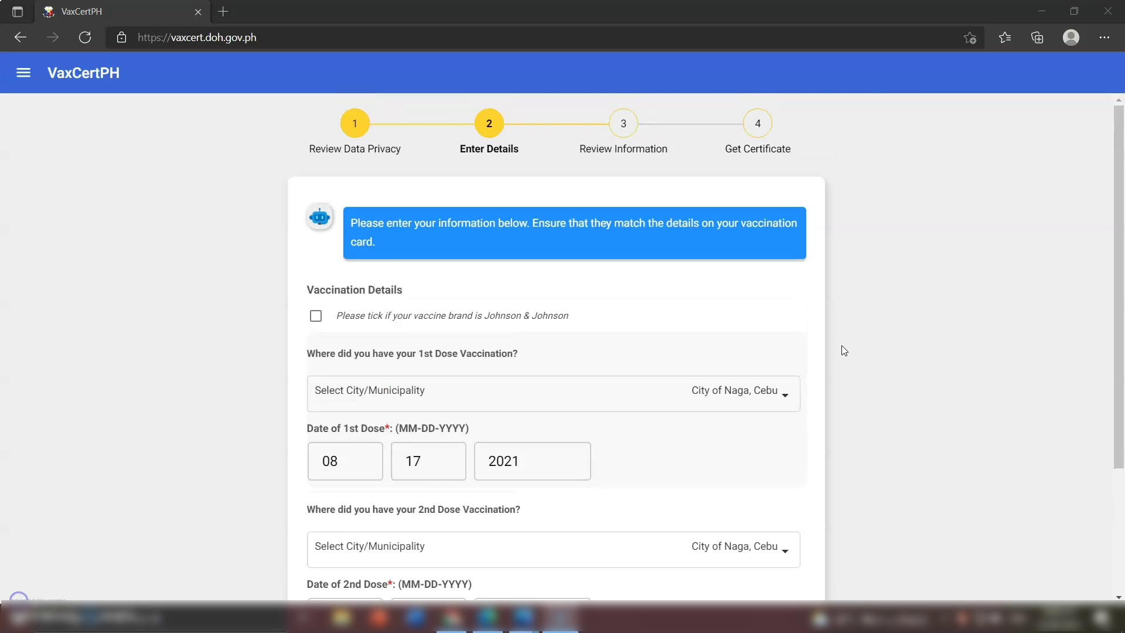
- Submit the vaccination information for verification and continue past the review of the entered details
{"action": "scroll", "coordinate": [844, 351], "scroll_direction": "down", "scroll_amount": 3}
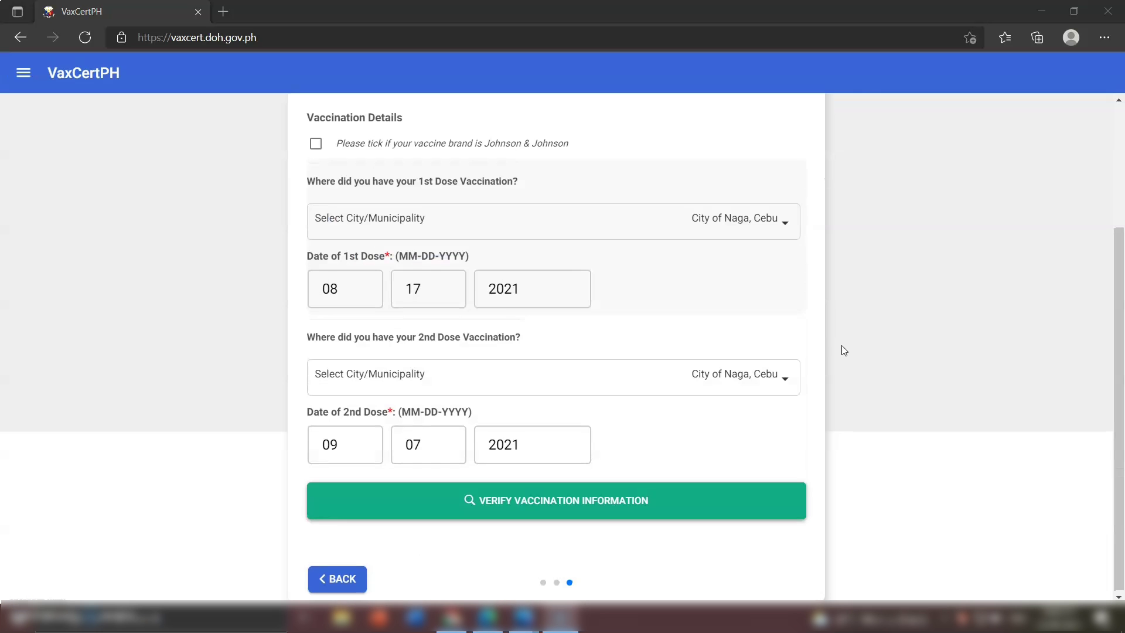
{"action": "left_click", "coordinate": [597, 506]}
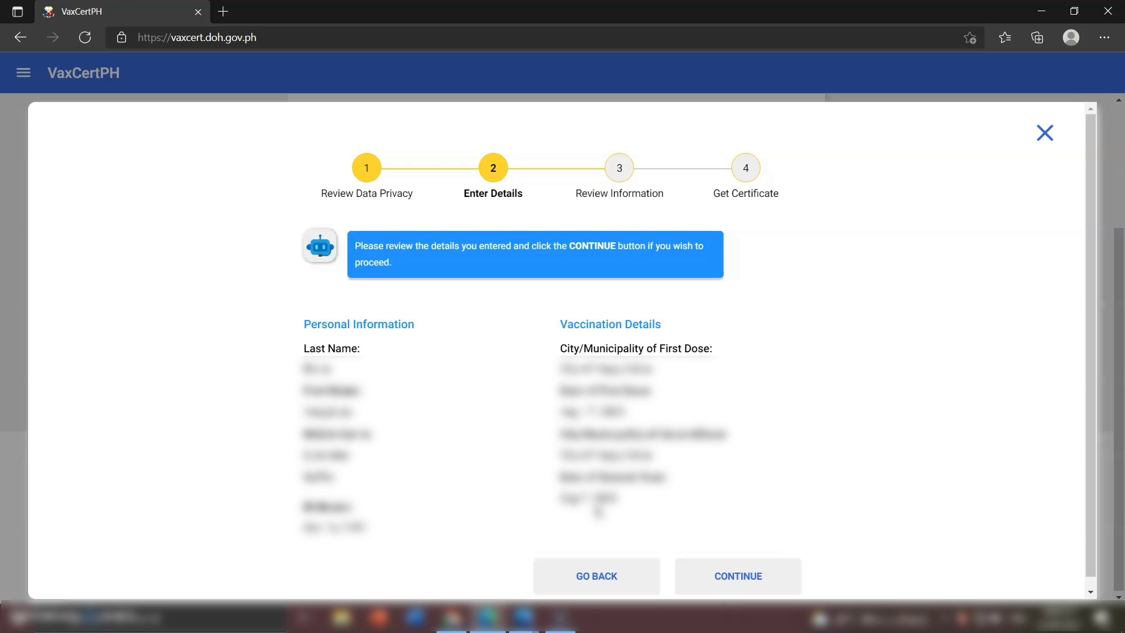
{"action": "left_click", "coordinate": [692, 512]}
{"action": "left_click", "coordinate": [738, 576]}
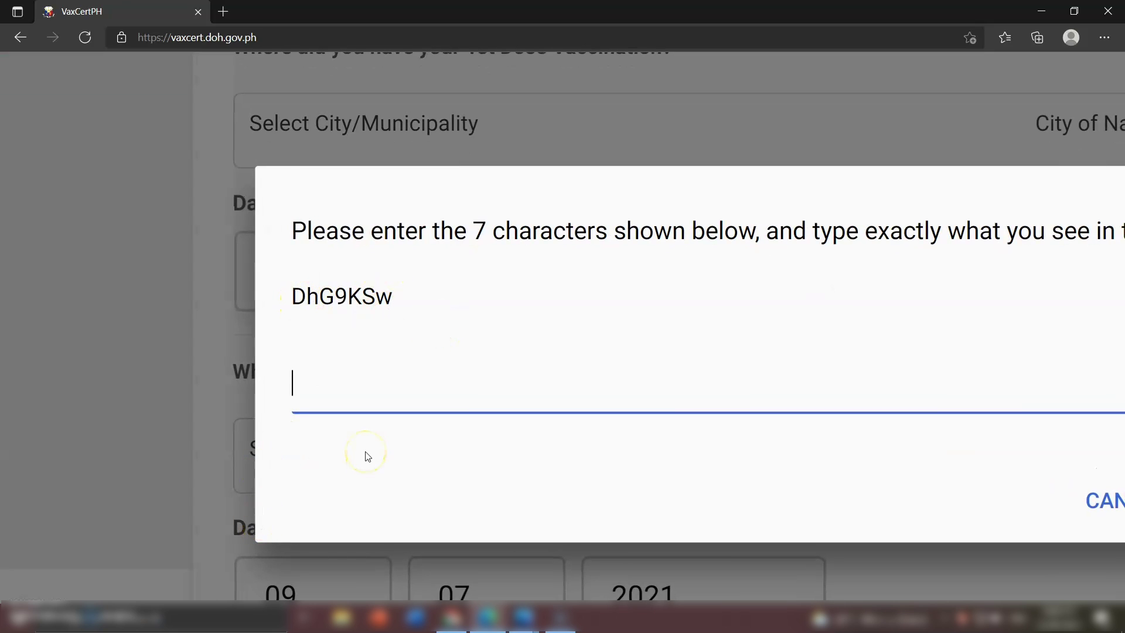
- Enter the seven-character verification code shown in the dialog and confirm it
{"action": "type", "text": "DhG9KSw"}
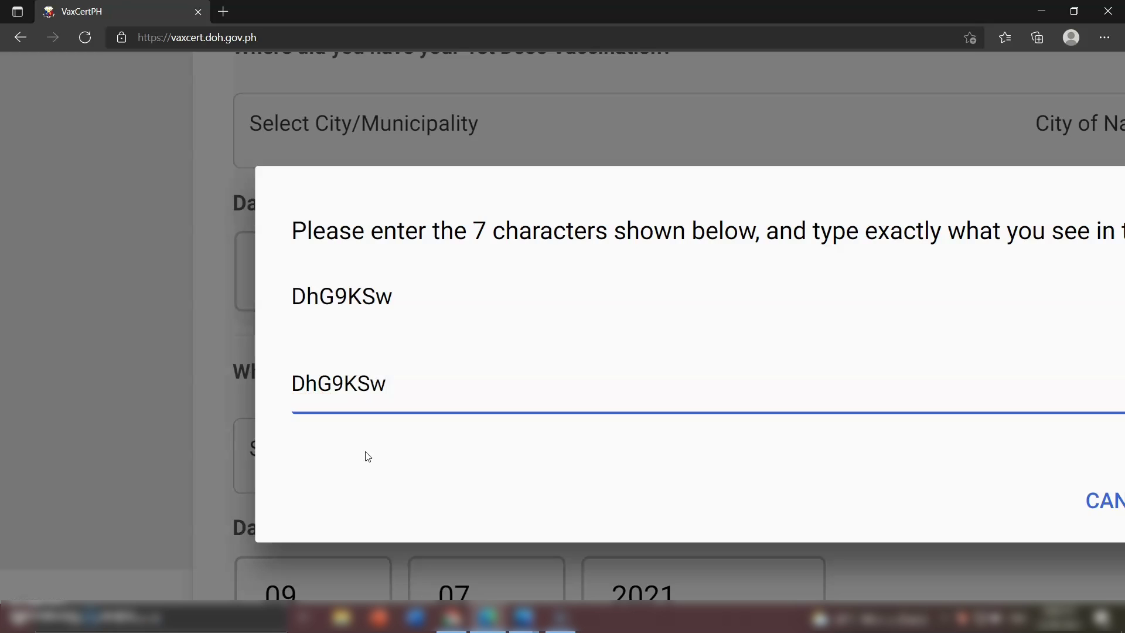
{"action": "key", "text": "ctrl+minus"}
{"action": "key", "text": "ctrl+minus"}
{"action": "key", "text": "ctrl+minus"}
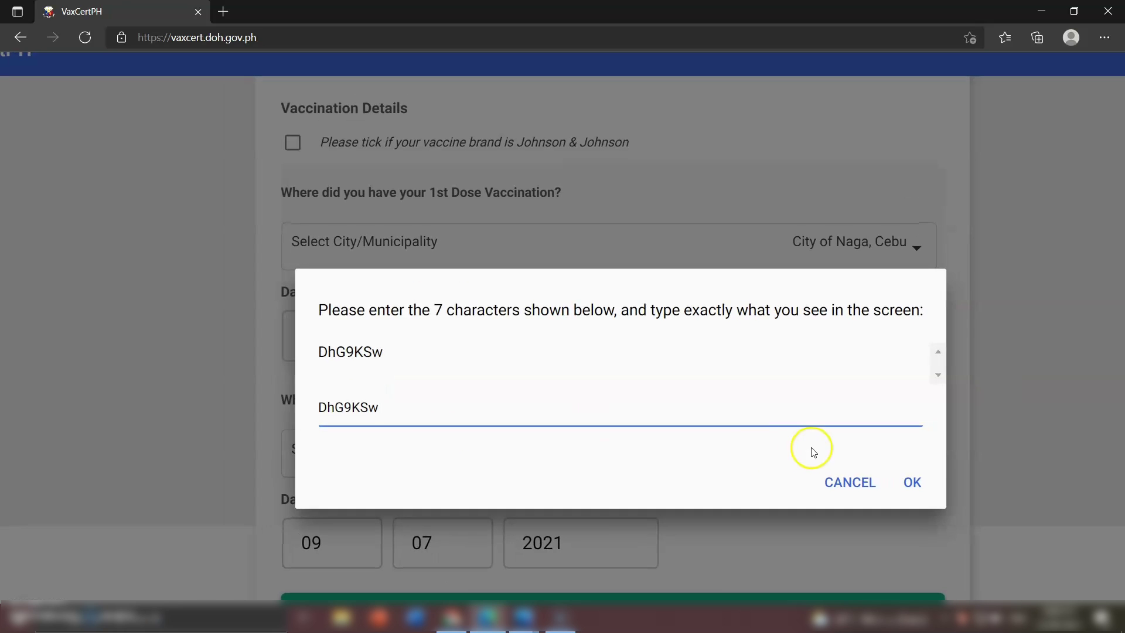
{"action": "left_click", "coordinate": [912, 482]}
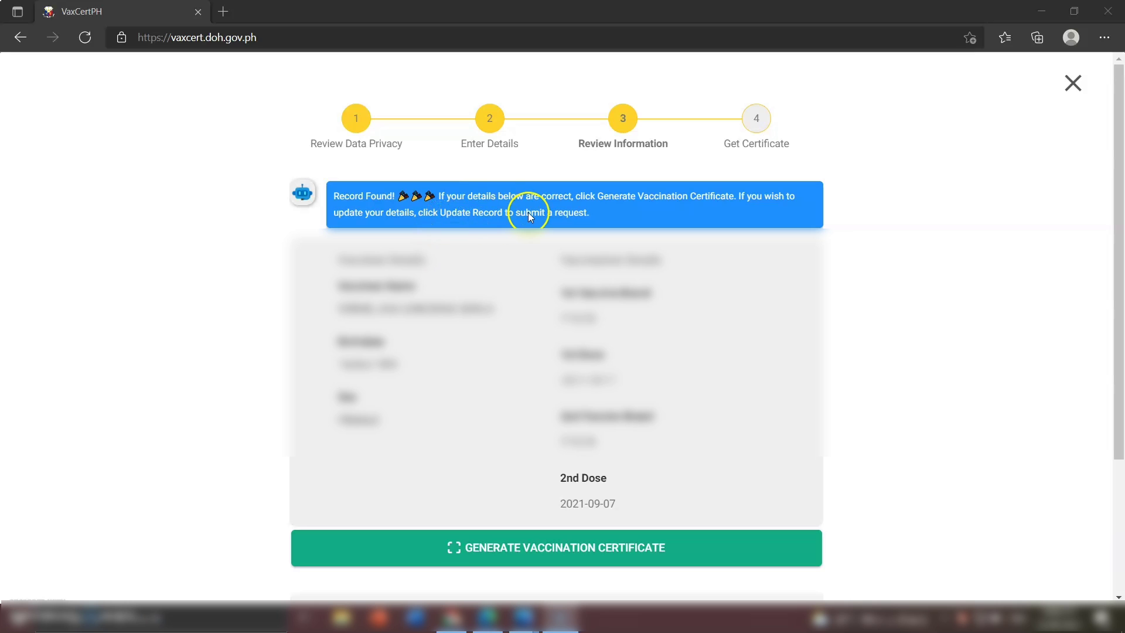
- Review the vaccinee and vaccination details of the found record and generate the vaccination certificate from them
{"action": "scroll", "coordinate": [732, 390], "scroll_direction": "down", "scroll_amount": 1}
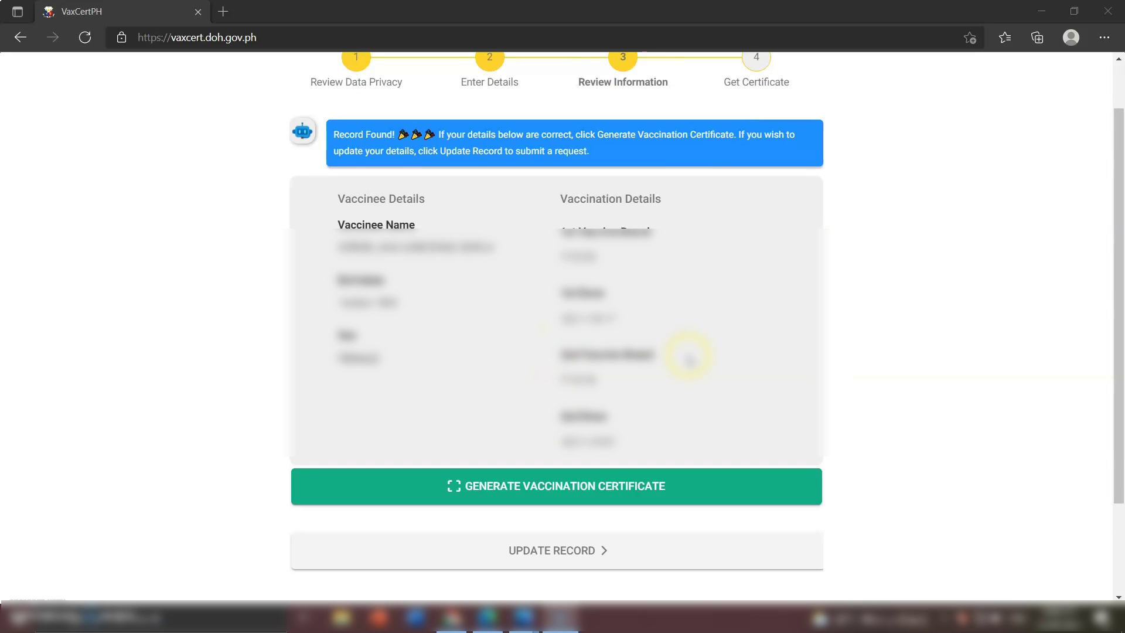
{"action": "scroll", "coordinate": [692, 428], "scroll_direction": "up", "scroll_amount": 1}
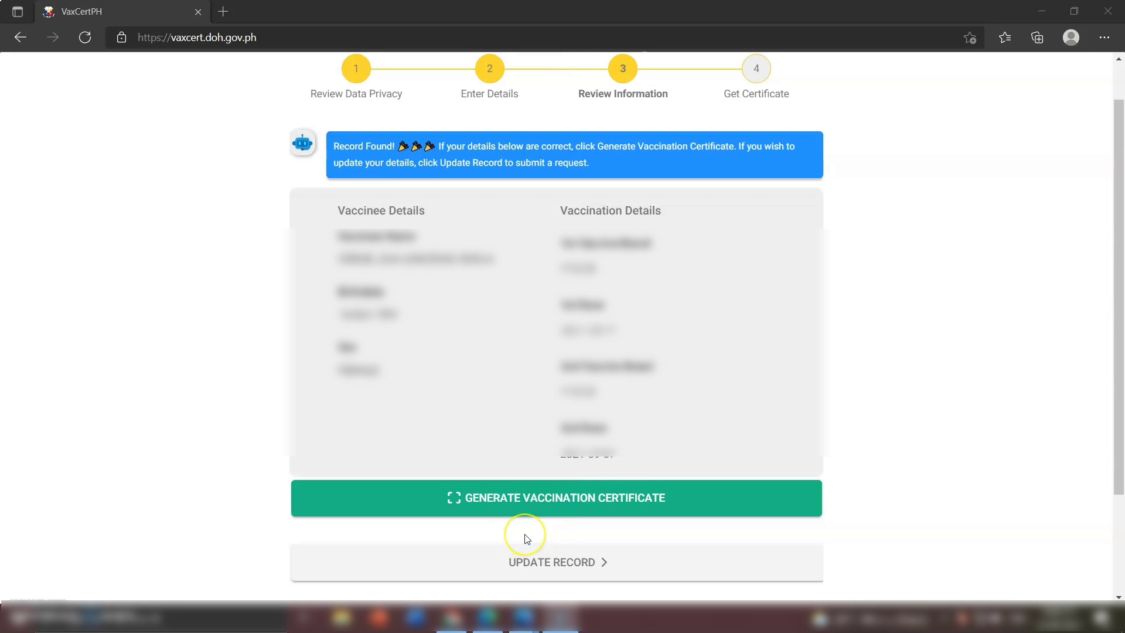
{"action": "scroll", "coordinate": [518, 542], "scroll_direction": "up", "scroll_amount": 2}
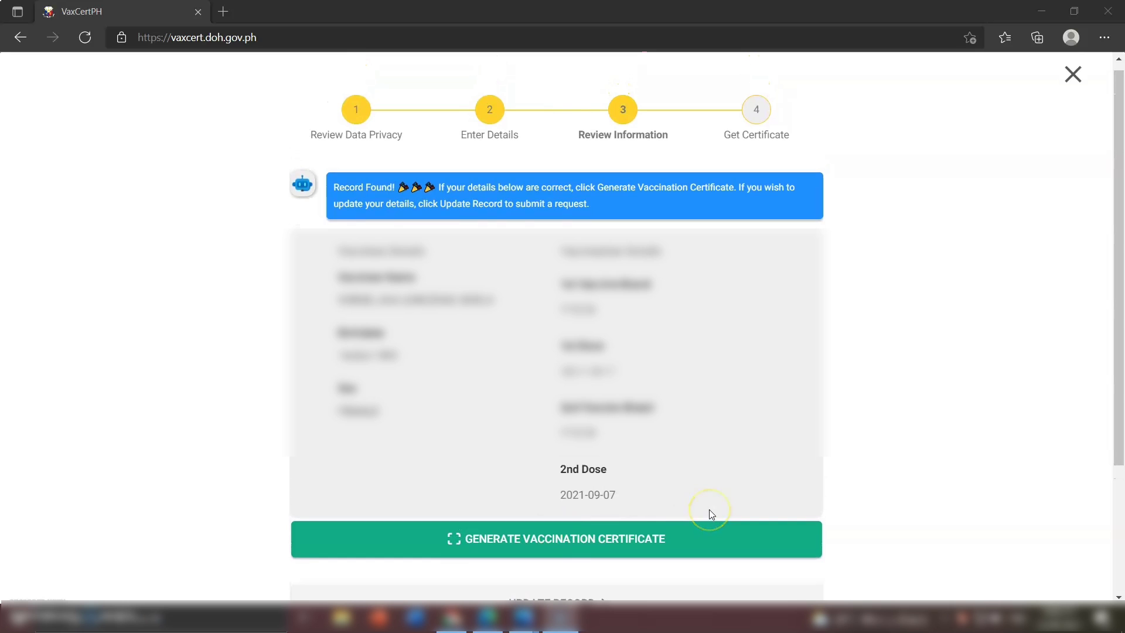
{"action": "left_click", "coordinate": [604, 537]}
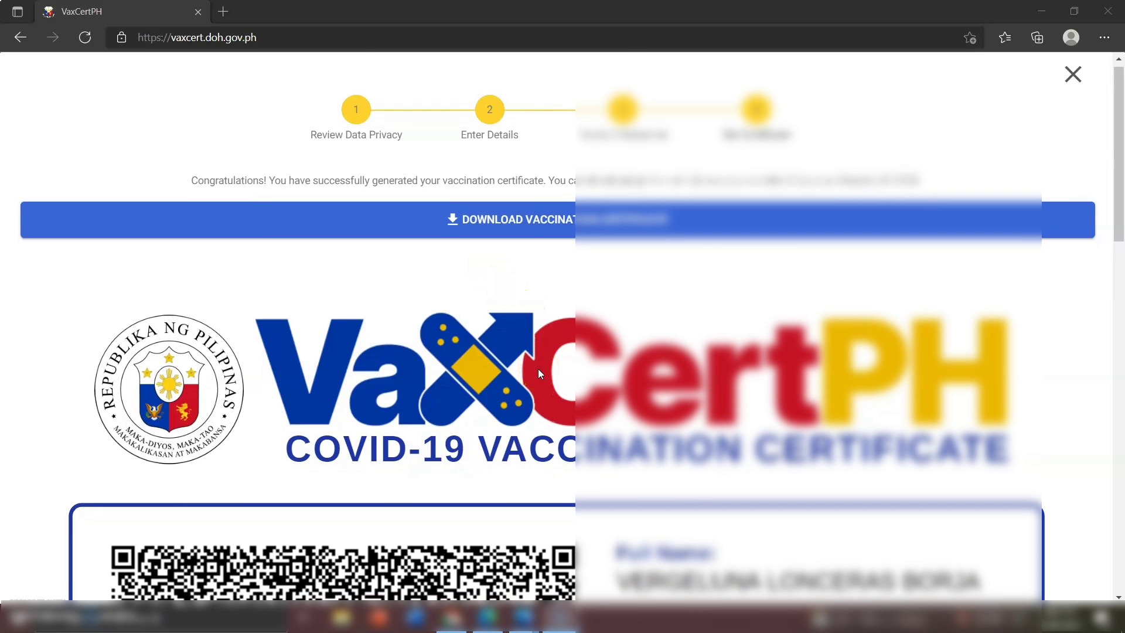
- Examine the generated certificate from the QR code and personal details down to the table of both vaccine doses
{"action": "scroll", "coordinate": [539, 372], "scroll_direction": "down", "scroll_amount": 5}
{"action": "scroll", "coordinate": [539, 373], "scroll_direction": "down", "scroll_amount": 2}
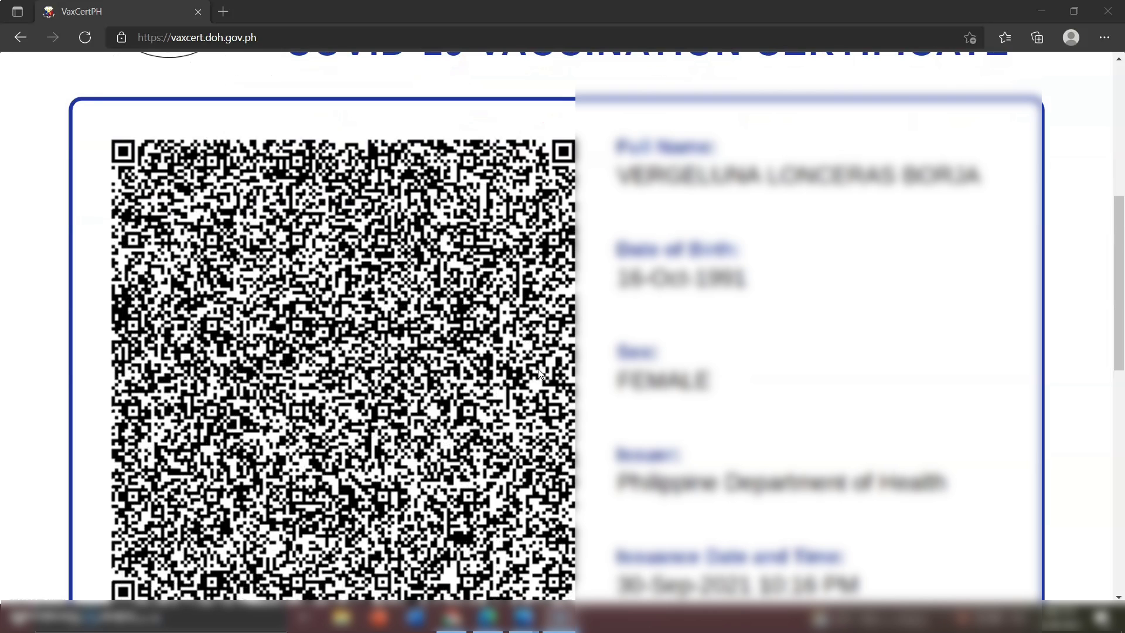
{"action": "scroll", "coordinate": [449, 364], "scroll_direction": "down", "scroll_amount": 2}
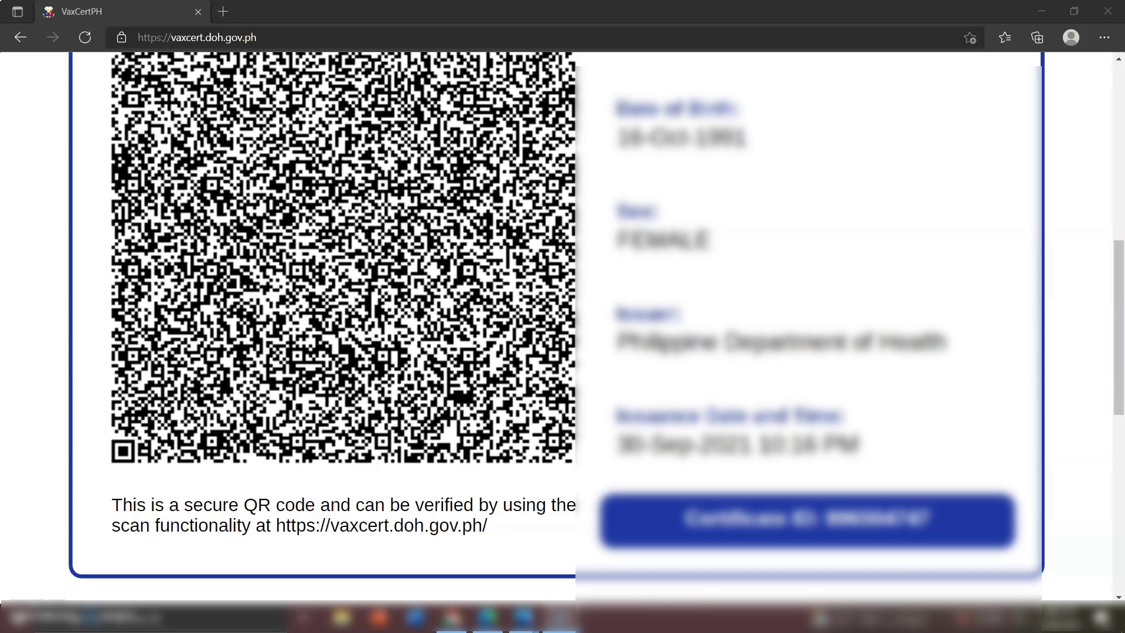
{"action": "scroll", "coordinate": [563, 328], "scroll_direction": "down", "scroll_amount": 3}
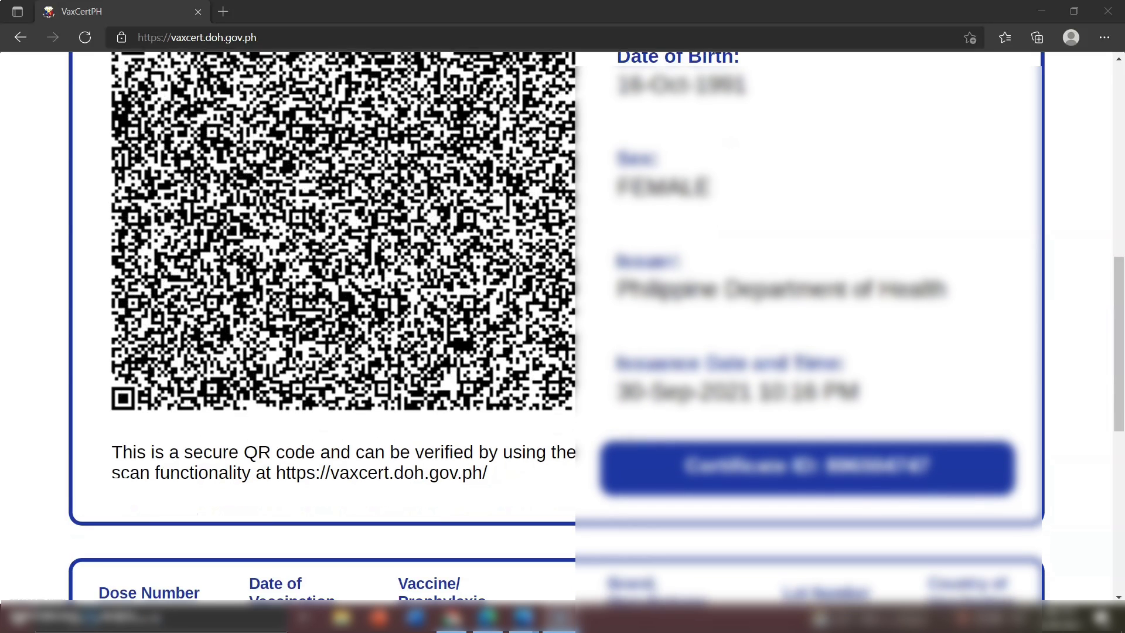
{"action": "scroll", "coordinate": [563, 328], "scroll_direction": "down", "scroll_amount": 2}
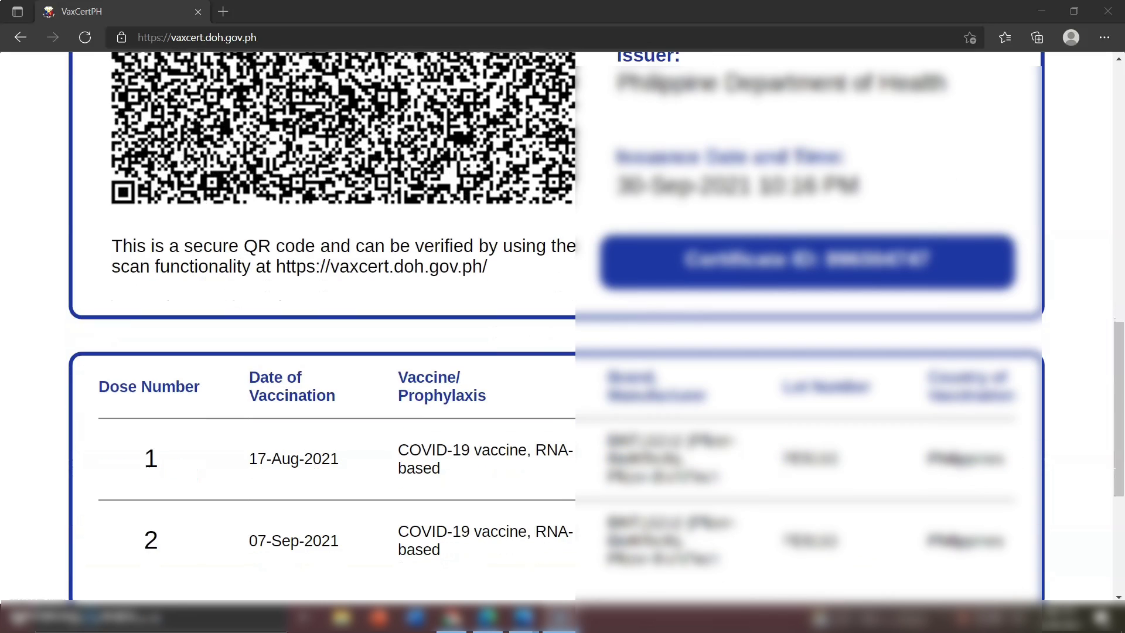
{"action": "scroll", "coordinate": [563, 328], "scroll_direction": "down", "scroll_amount": 1}
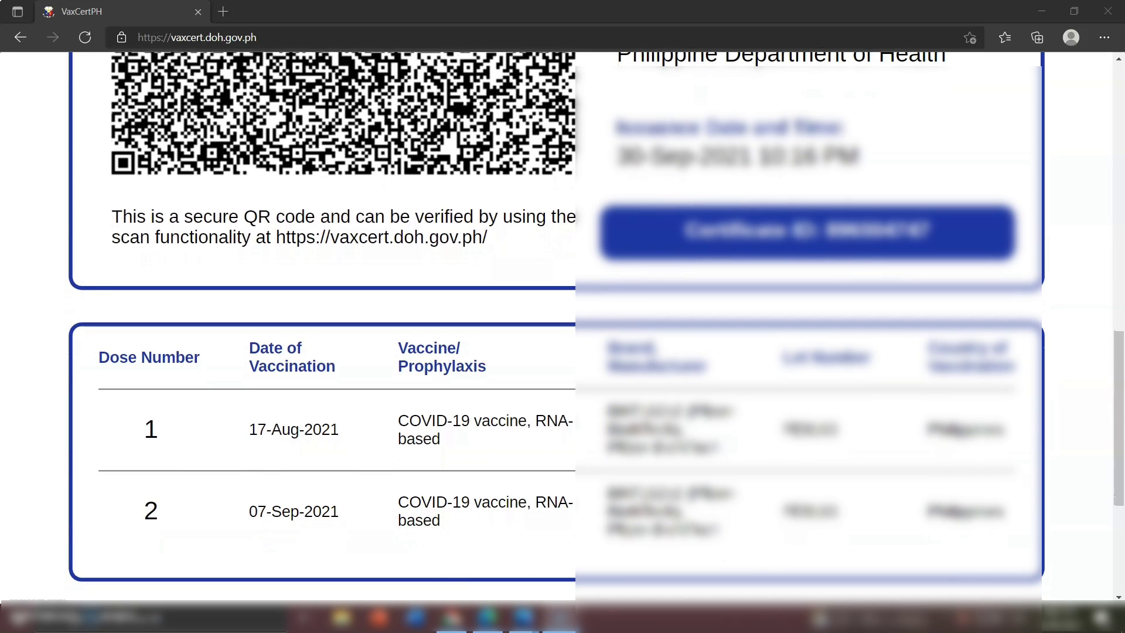
{"action": "scroll", "coordinate": [563, 328], "scroll_direction": "down", "scroll_amount": 1}
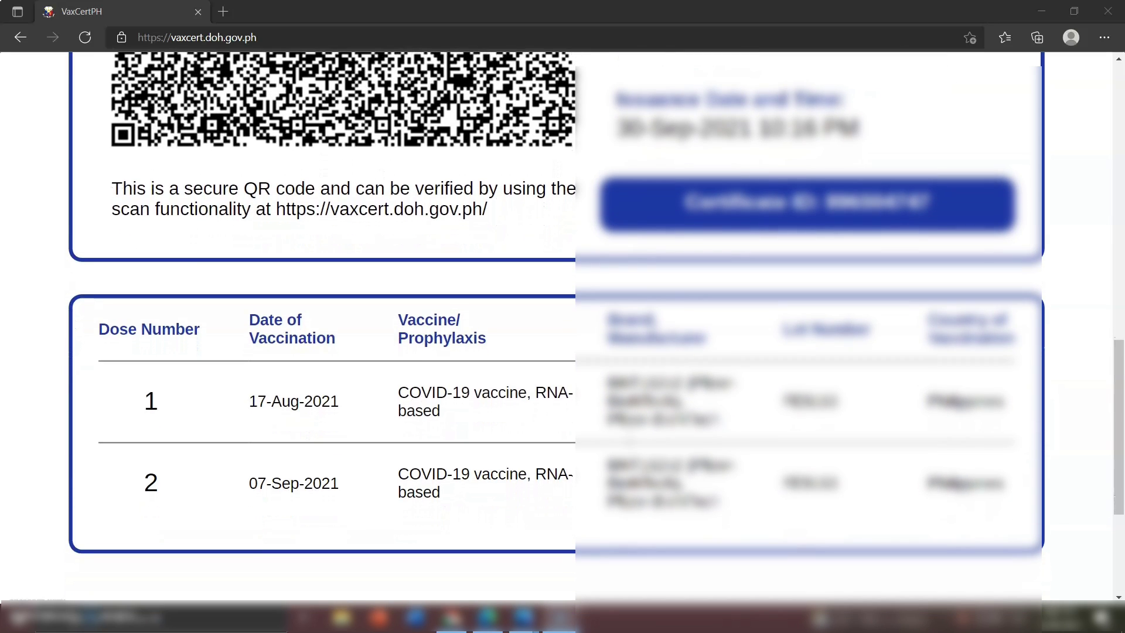
{"action": "scroll", "coordinate": [628, 554], "scroll_direction": "down", "scroll_amount": 2}
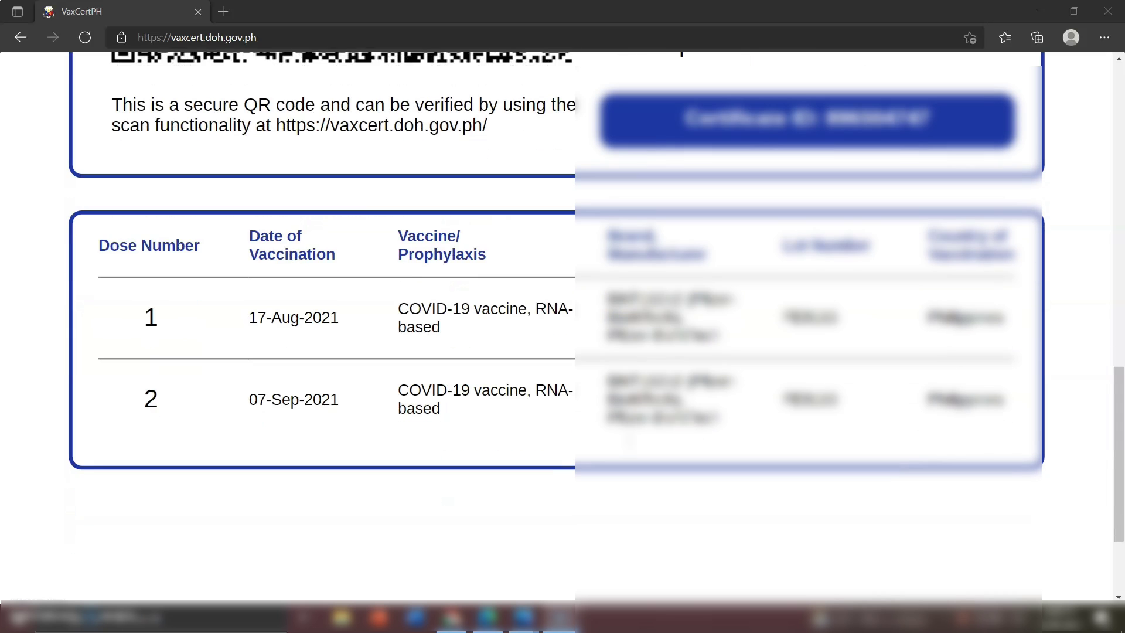
- Download the generated vaccination certificate
{"action": "scroll", "coordinate": [633, 552], "scroll_direction": "up", "scroll_amount": 8}
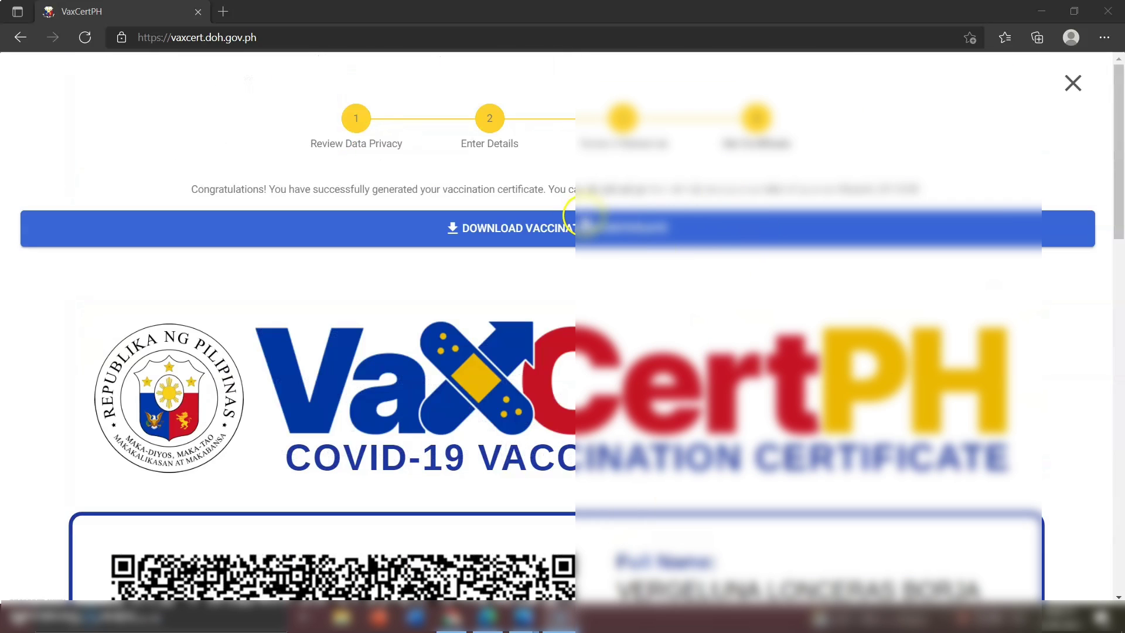
{"action": "left_click", "coordinate": [576, 229]}
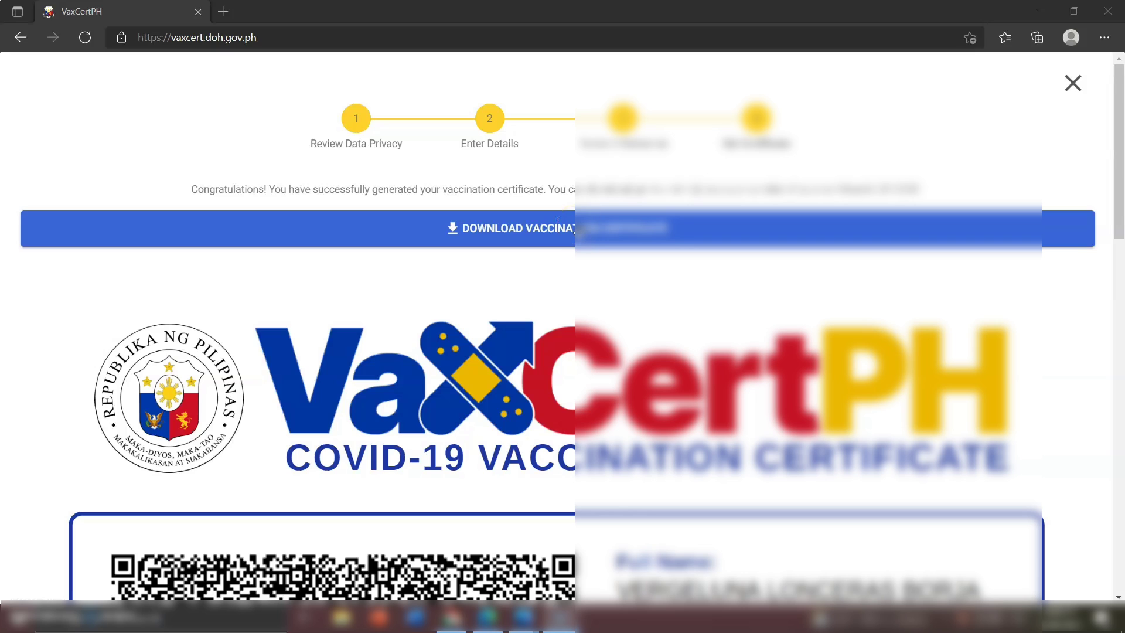